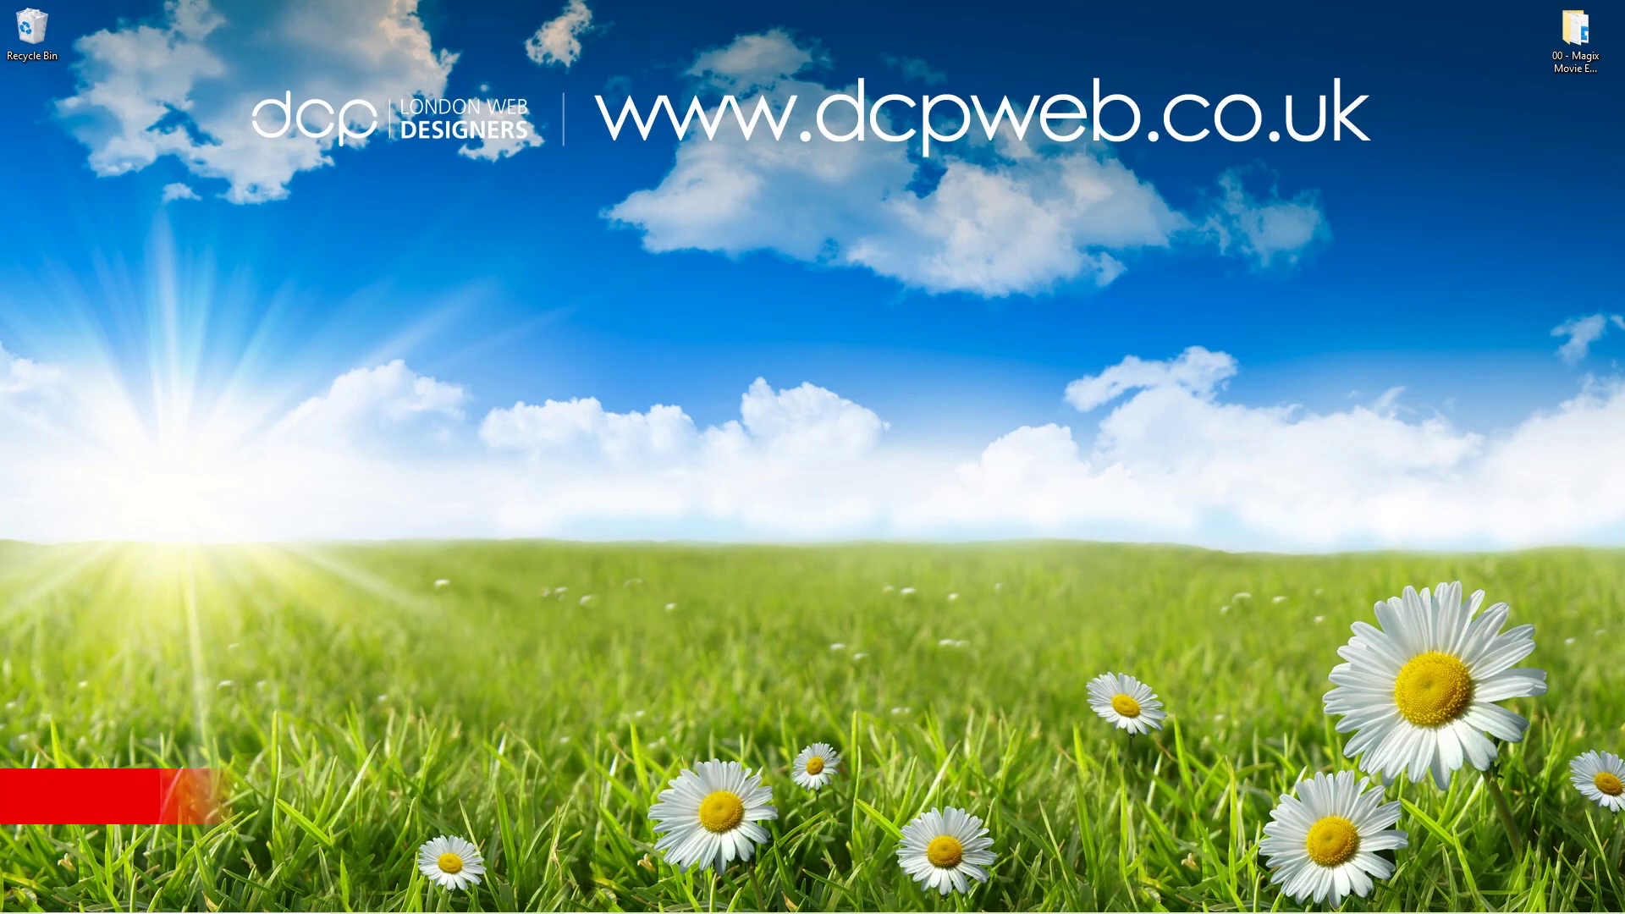
# Drag Sunrise - 30850.mp4 from the Lens Flare tutorial folder onto track 1 of the Movie Edit Pro project
pyautogui.doubleClick(1558, 58)
pyautogui.click(911, 398)
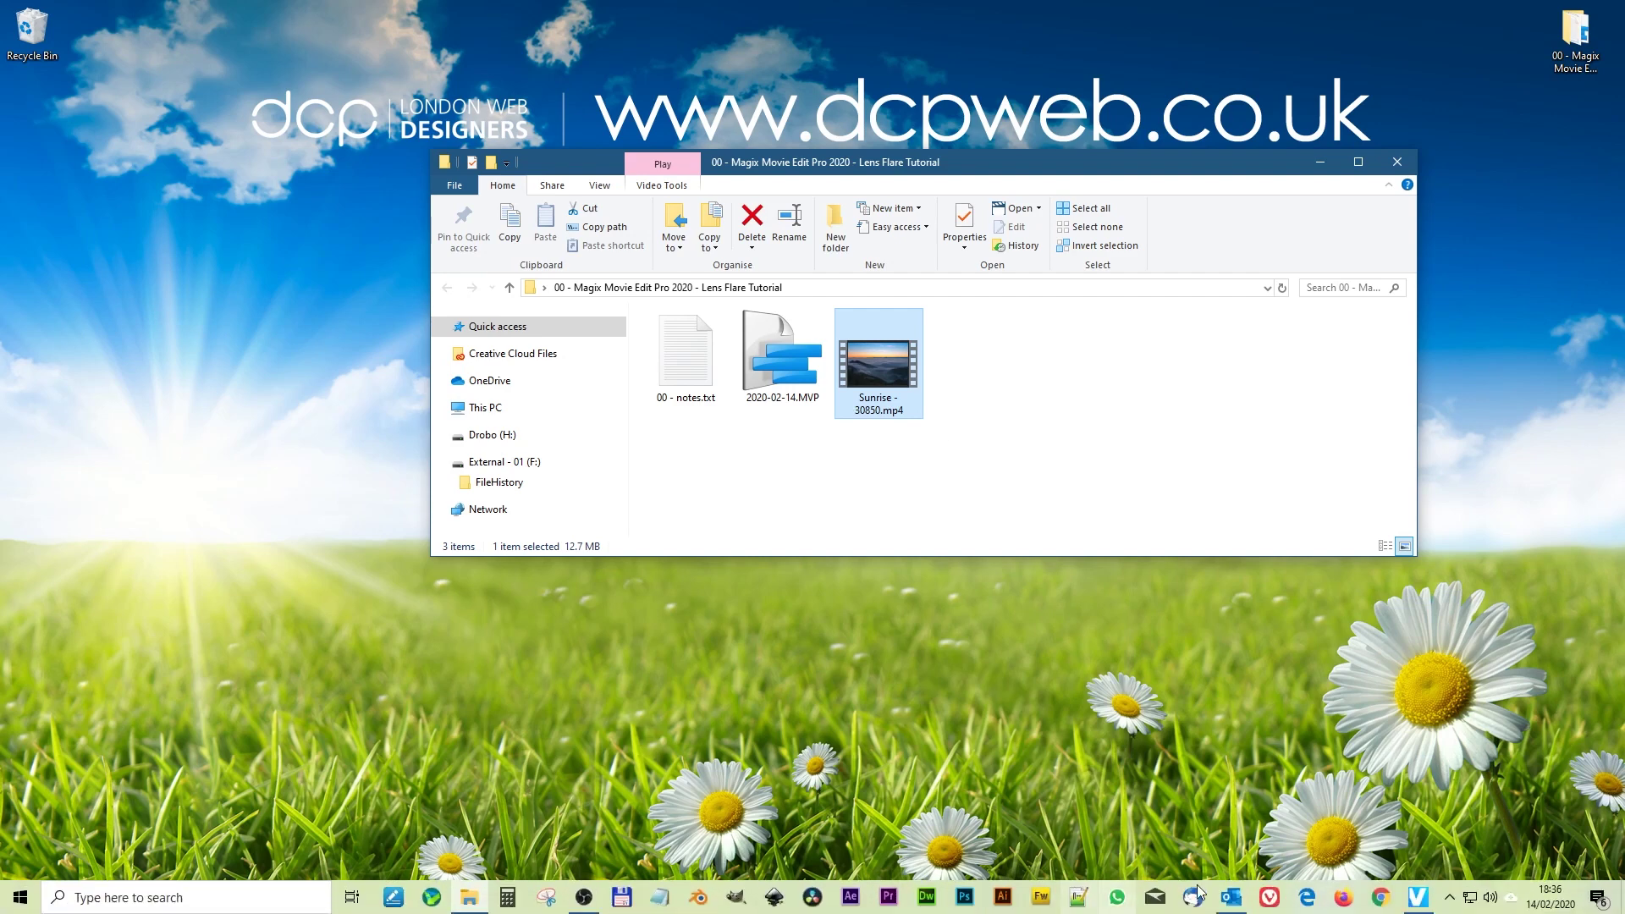
pyautogui.click(1417, 901)
pyautogui.hotkey('alt', 'Tab')
pyautogui.moveTo(873, 359); pyautogui.dragTo(199, 719)
pyautogui.hotkey('alt', 'Tab')
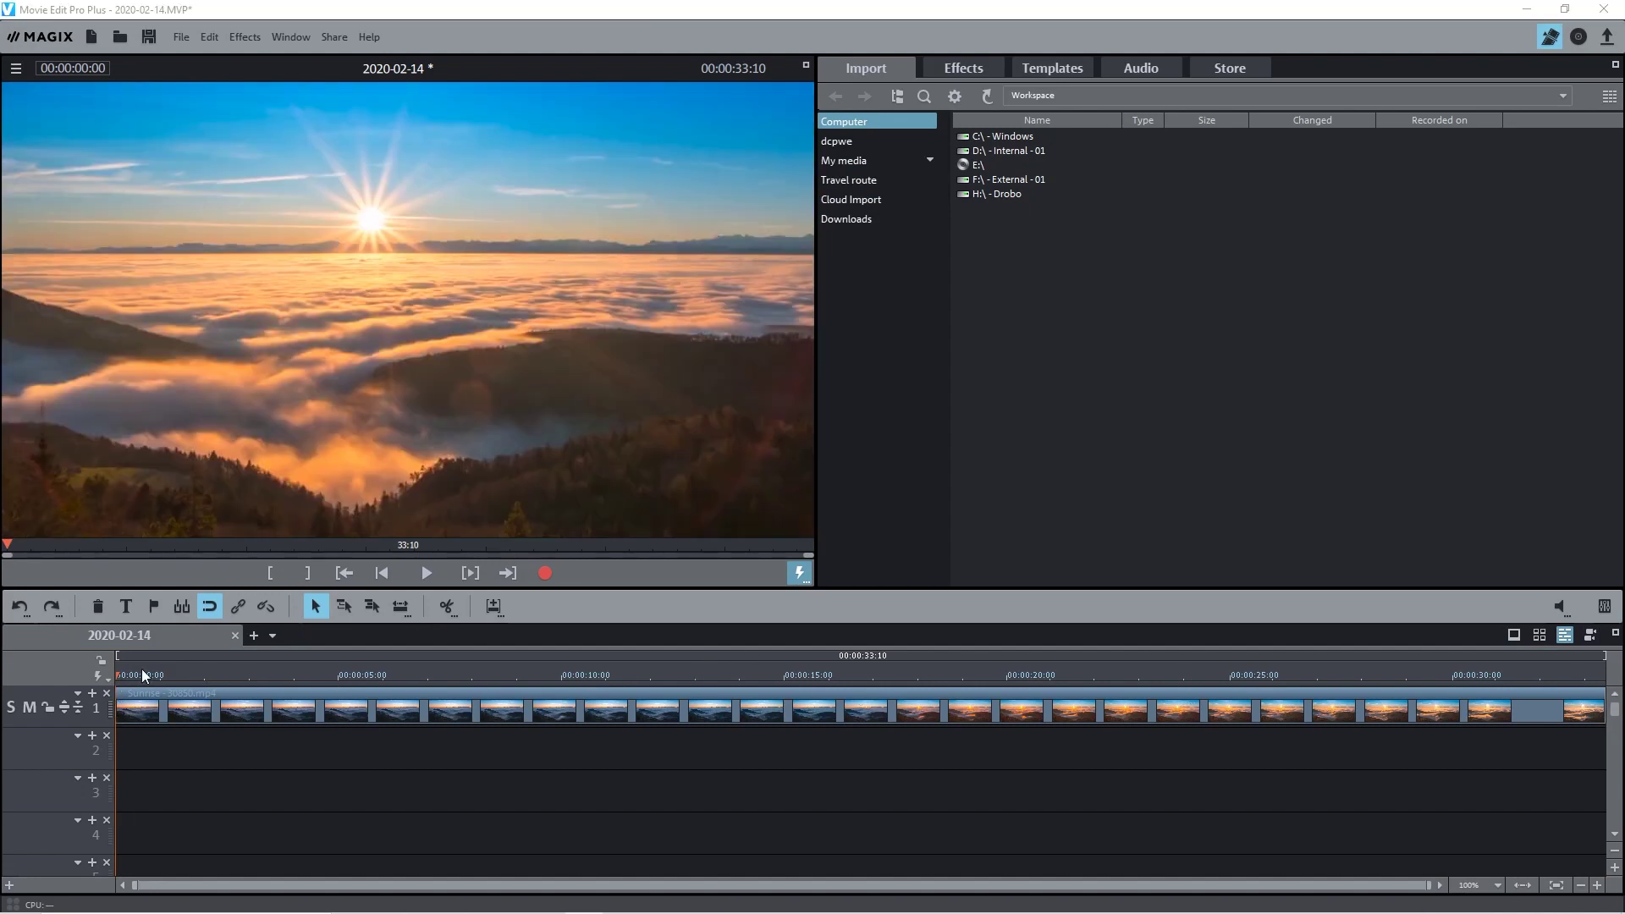
# Scrub through the sunrise footage, stop at 00:00:17:00 and select the Sunrise clip on track 1
pyautogui.moveTo(142, 668); pyautogui.dragTo(948, 711)
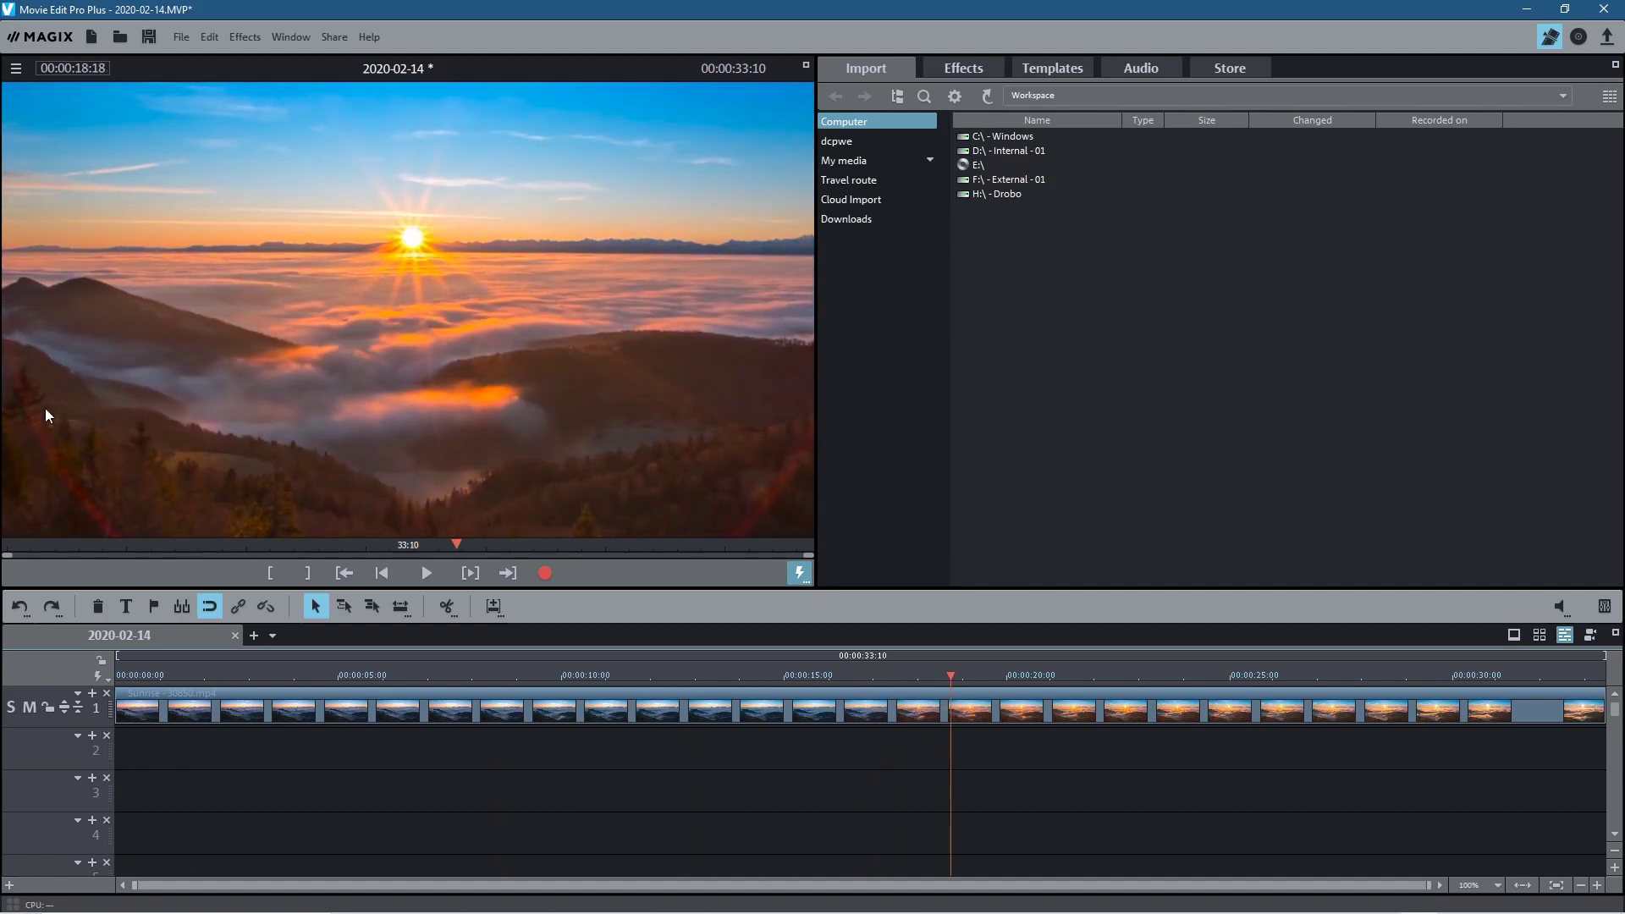
pyautogui.moveTo(951, 673); pyautogui.dragTo(871, 663)
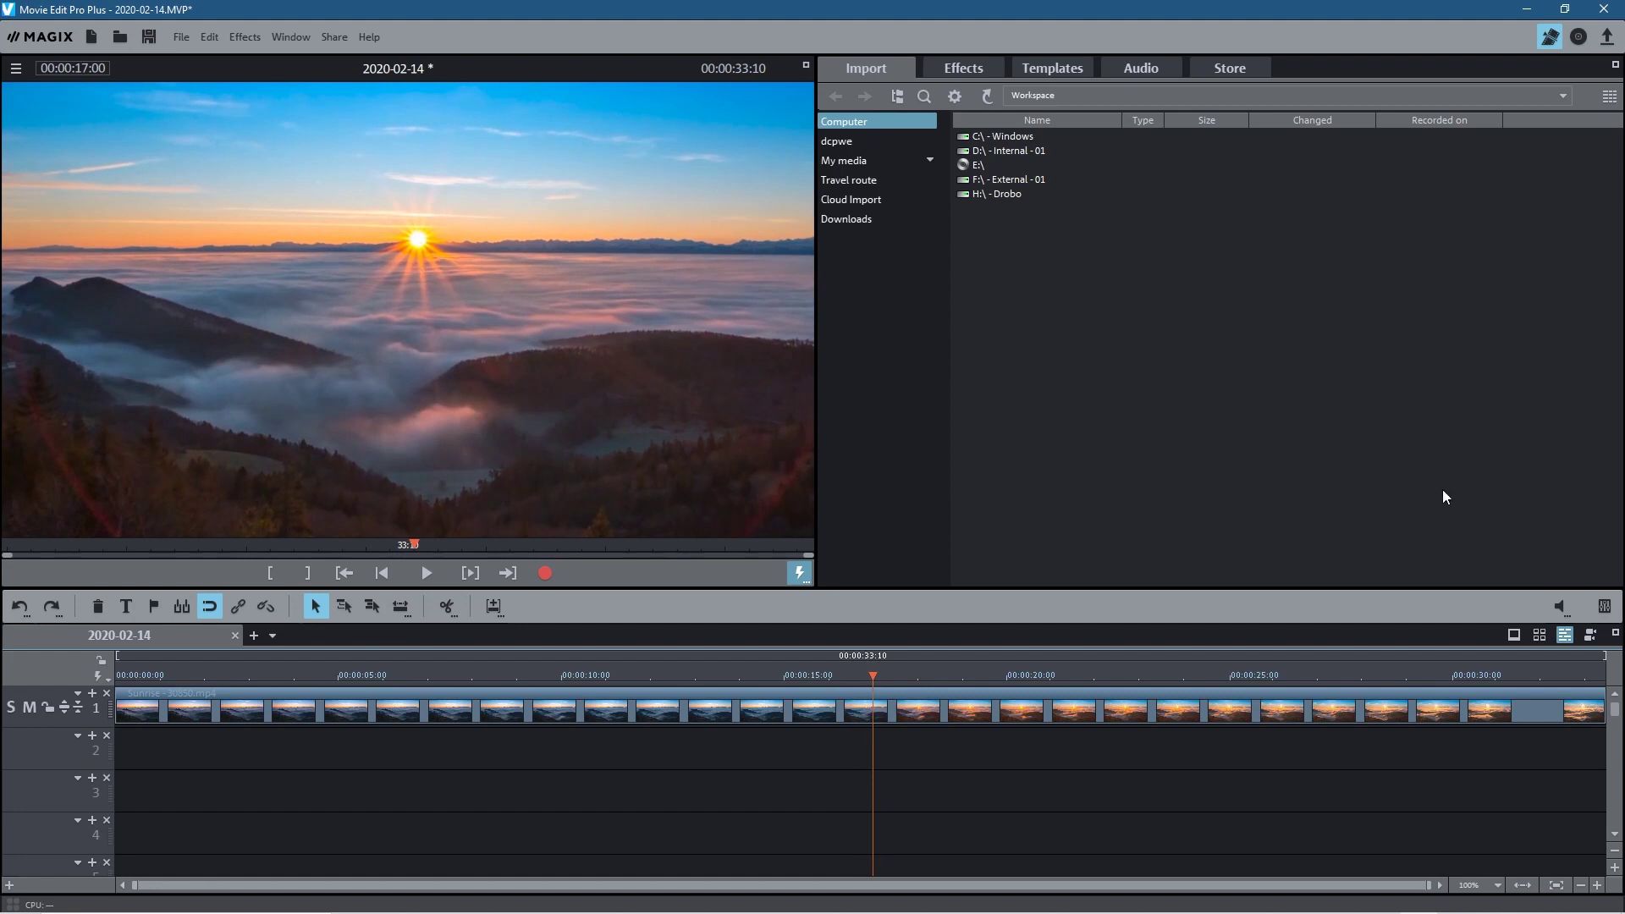
pyautogui.click(924, 708)
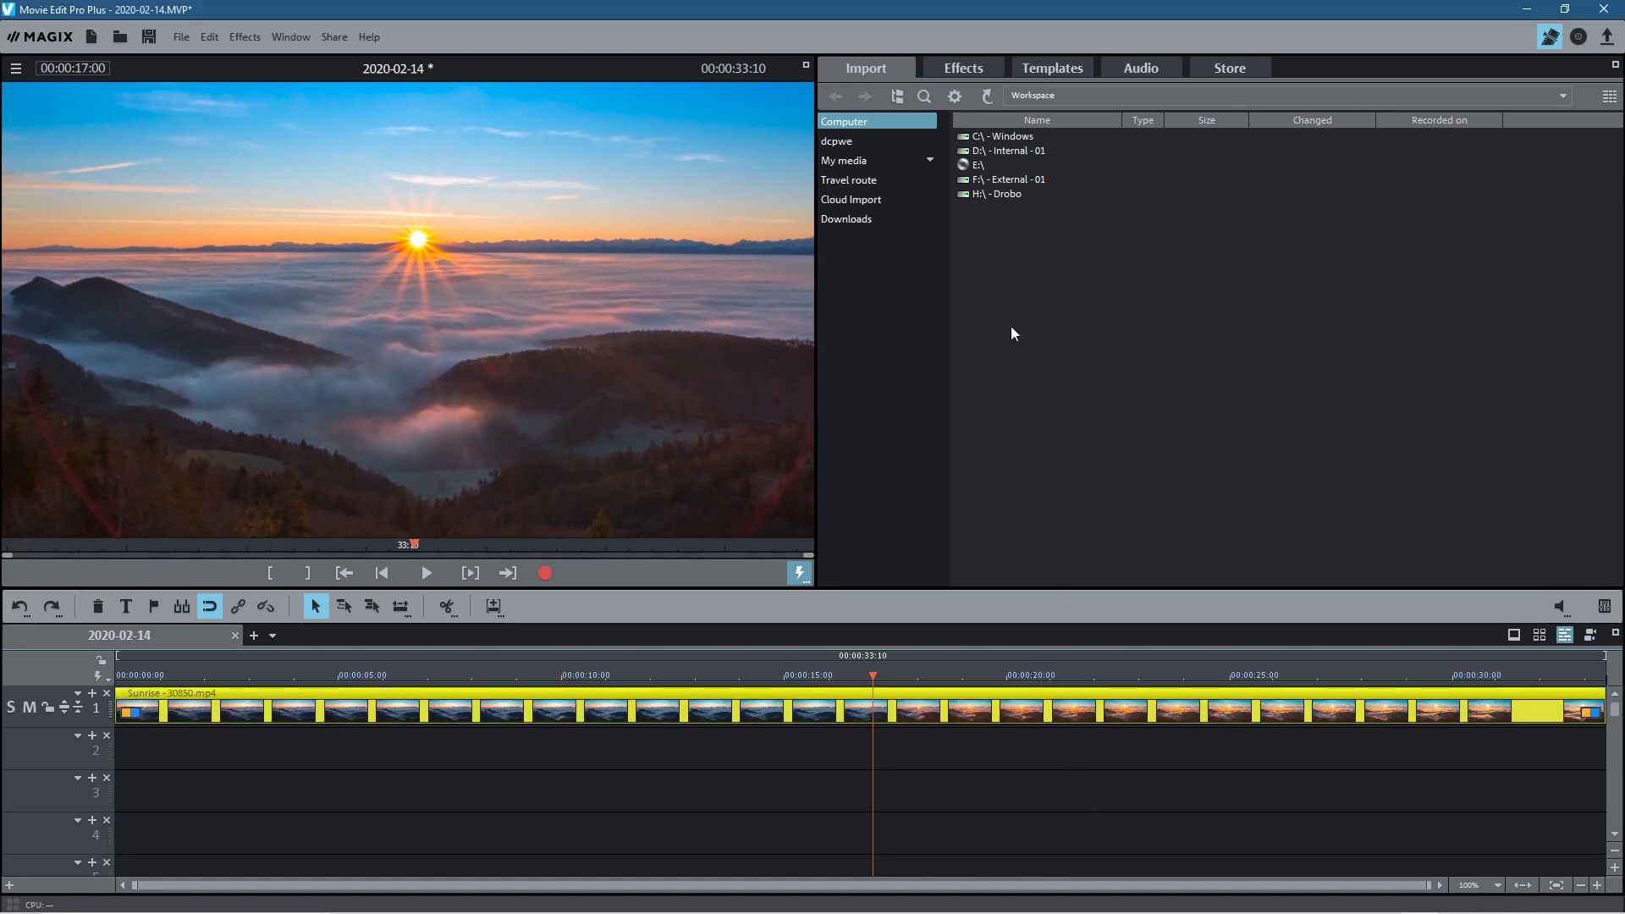
# Apply the Lens Flare video effect from the Effects tab to the selected Sunrise clip
pyautogui.click(966, 69)
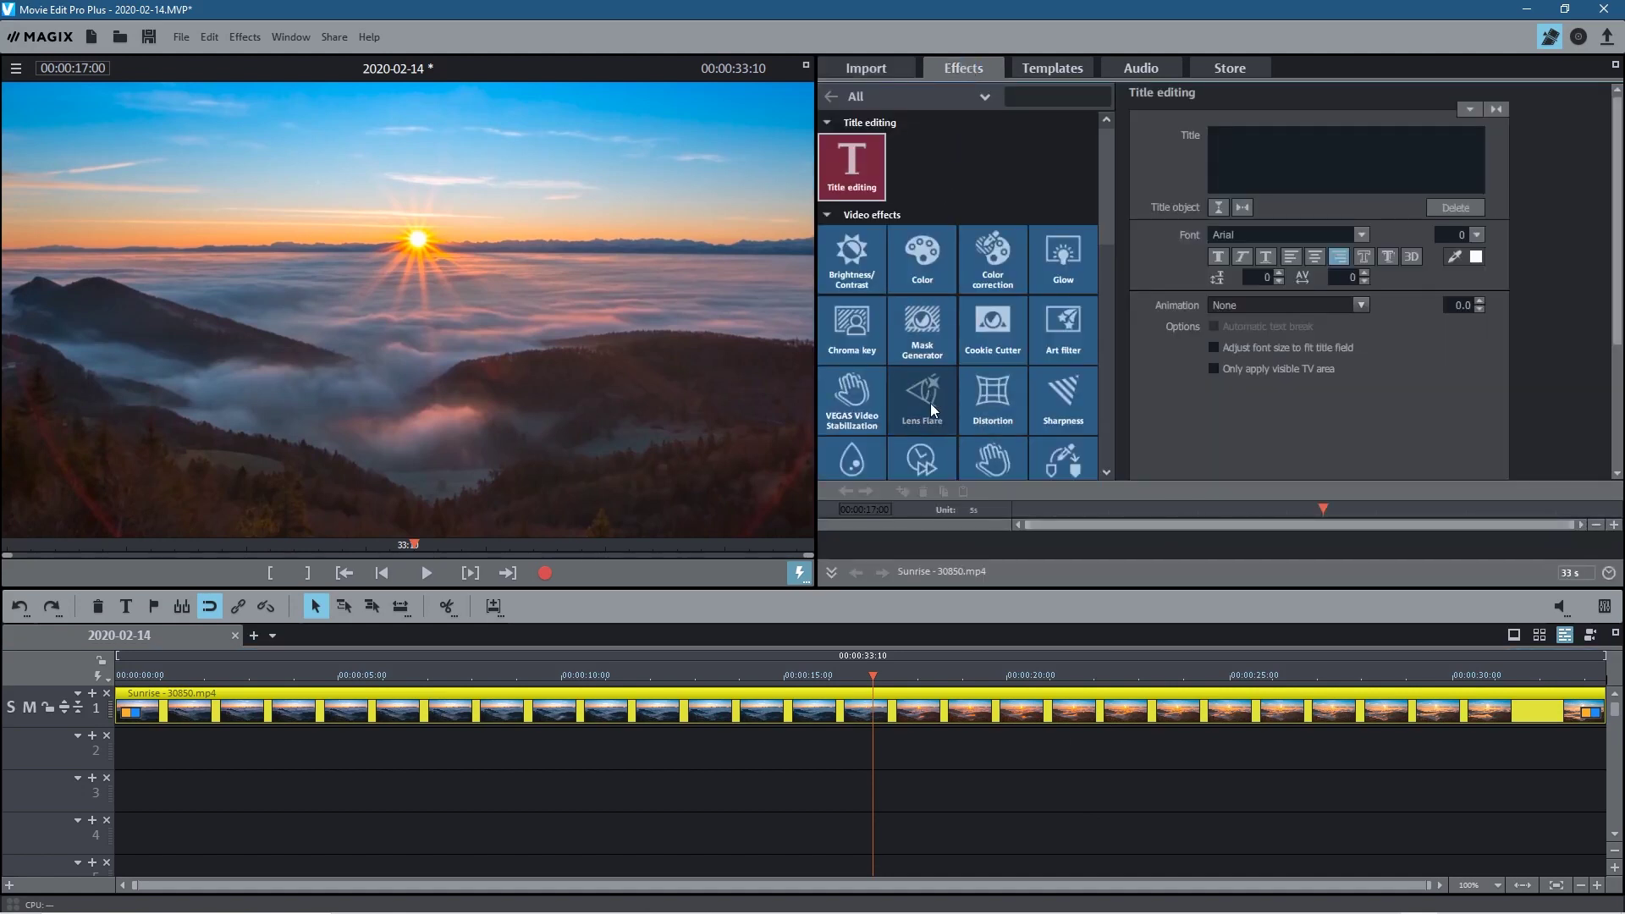
pyautogui.click(931, 404)
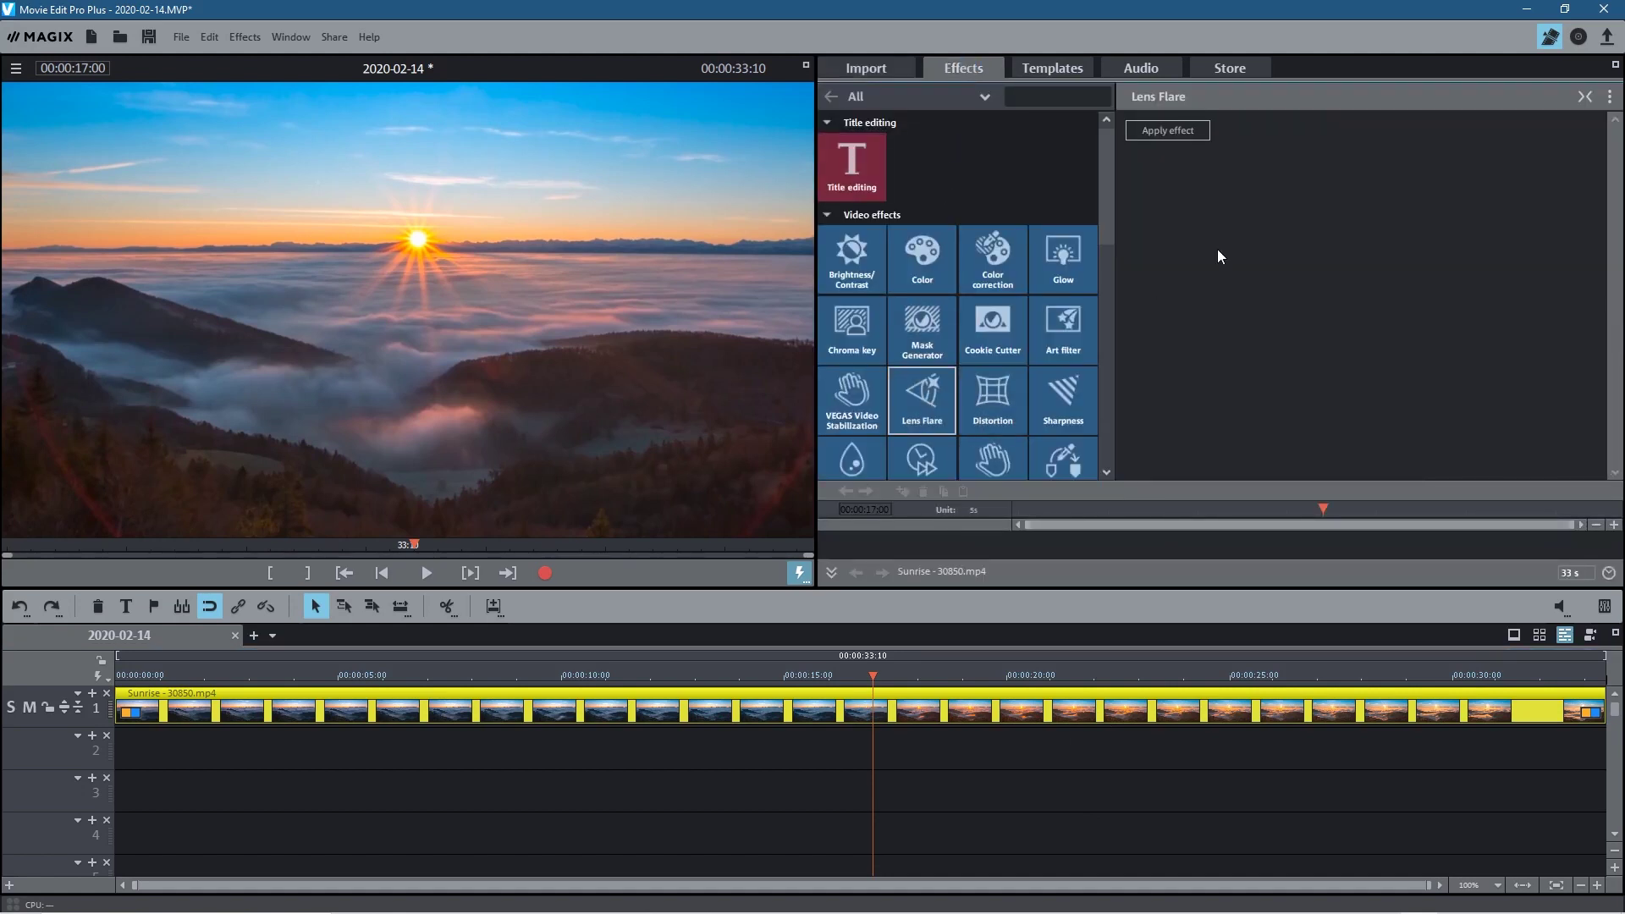
pyautogui.click(1176, 130)
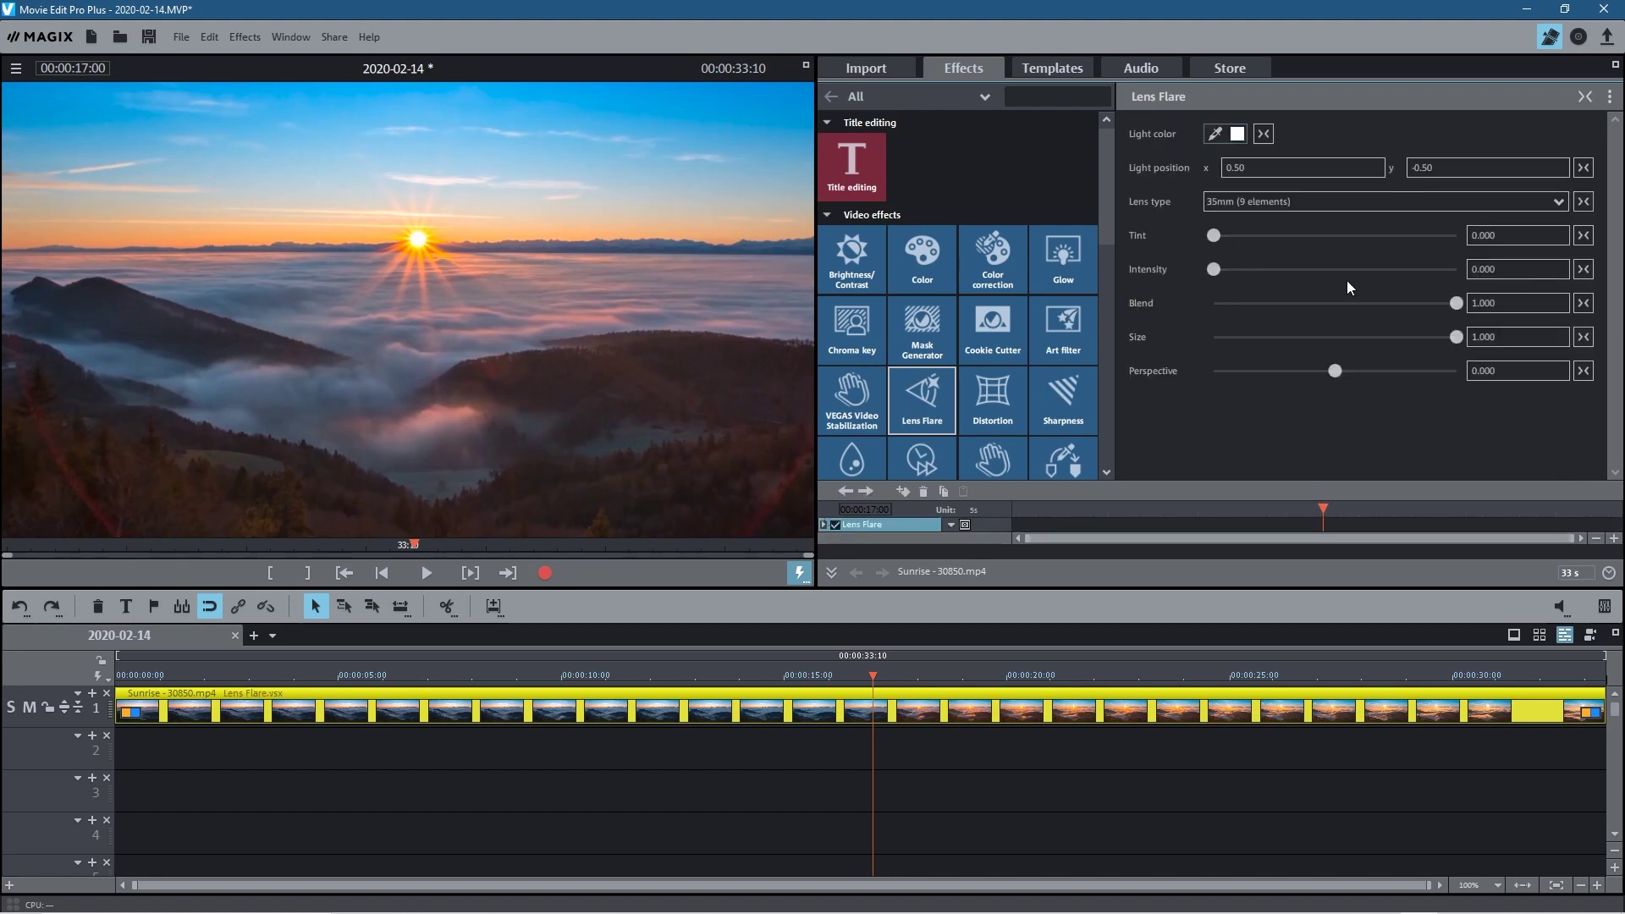
# Raise the Lens Flare Intensity slider to 0.390 and scrub the effect timeline to check the flare
pyautogui.moveTo(1215, 269); pyautogui.dragTo(1262, 272)
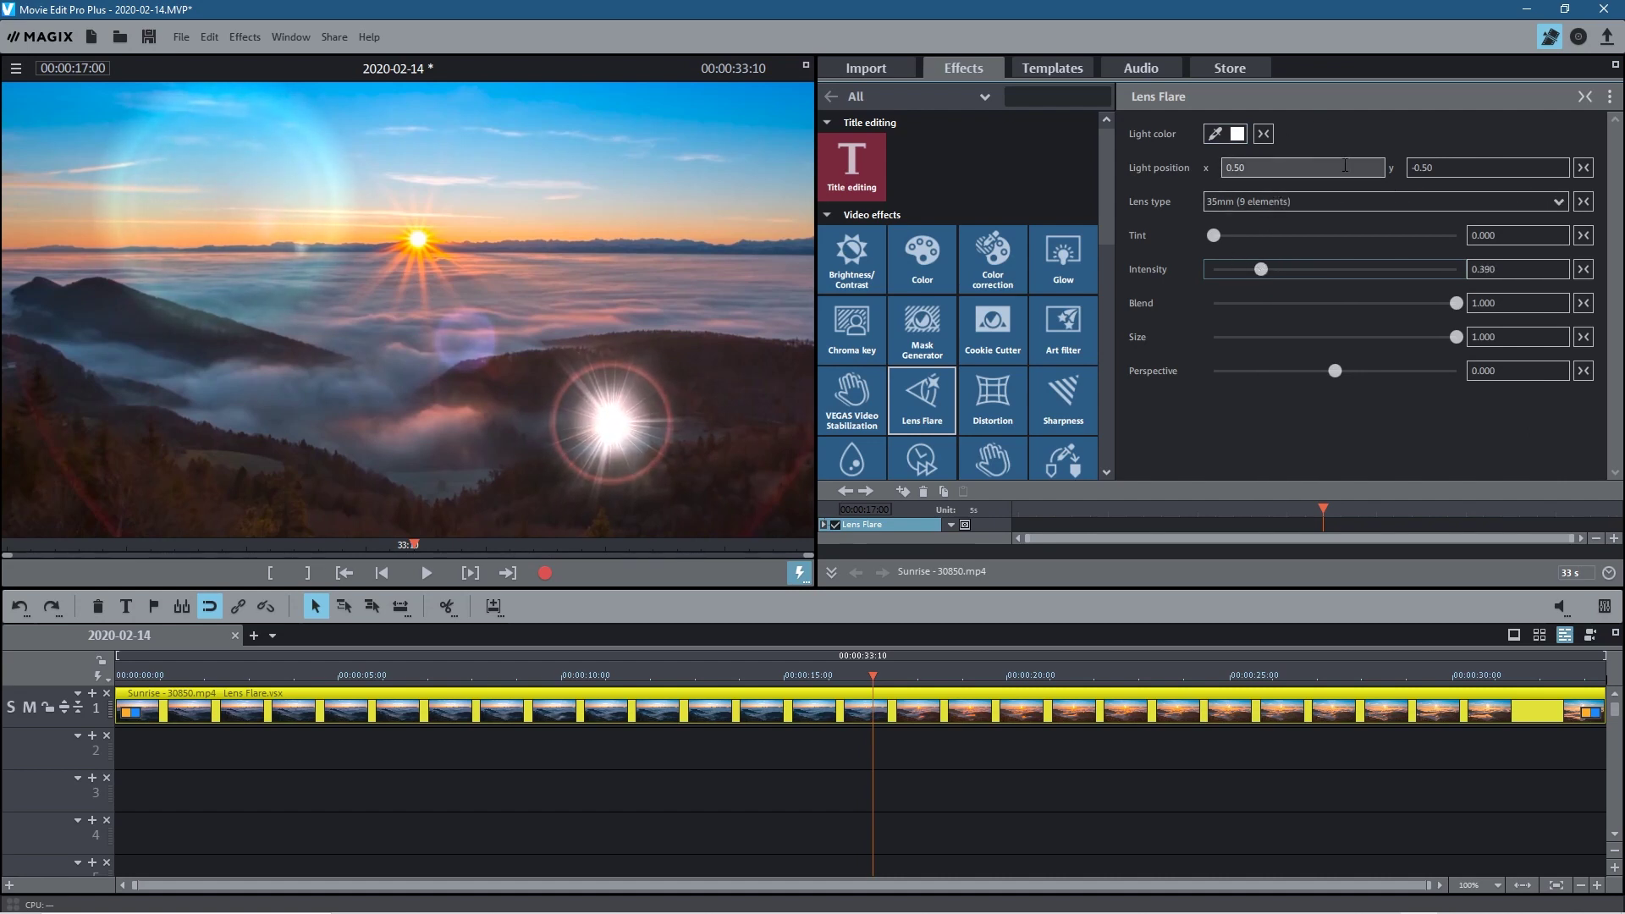
pyautogui.moveTo(1323, 509)
pyautogui.mouseDown()
pyautogui.moveTo(1016, 510)
pyautogui.moveTo(1338, 505)
pyautogui.moveTo(1260, 508)
pyautogui.moveTo(1325, 514)
pyautogui.mouseUp()
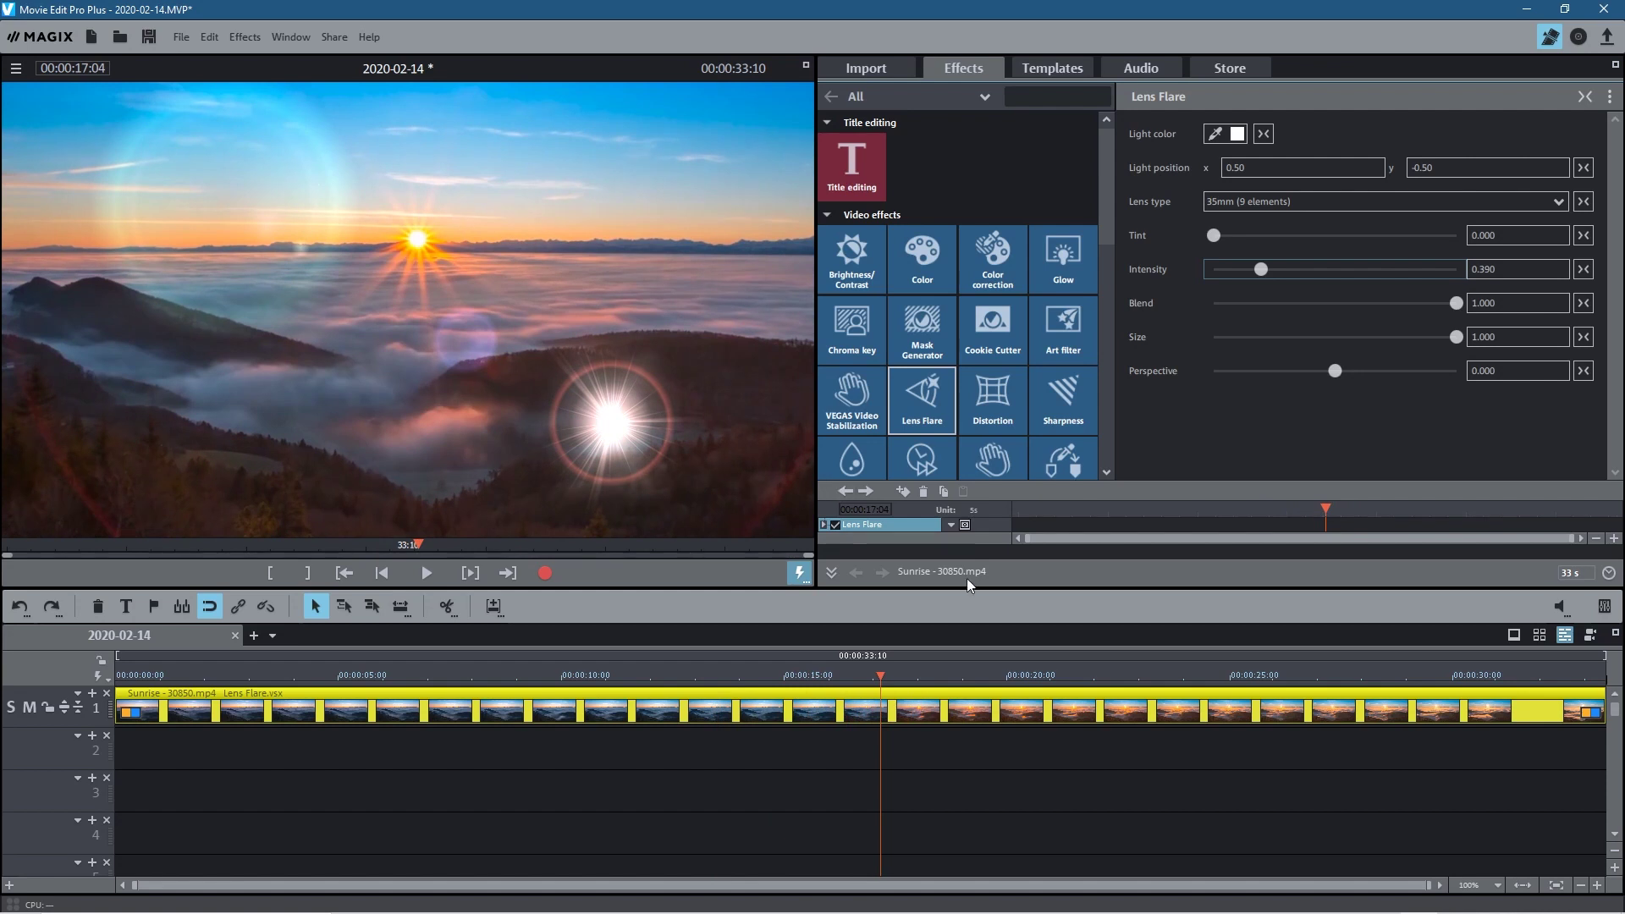
# Add a Lens Flare keyframe at 17:04 and try the 105mm, 70-300mm and Standard lens types
pyautogui.click(903, 492)
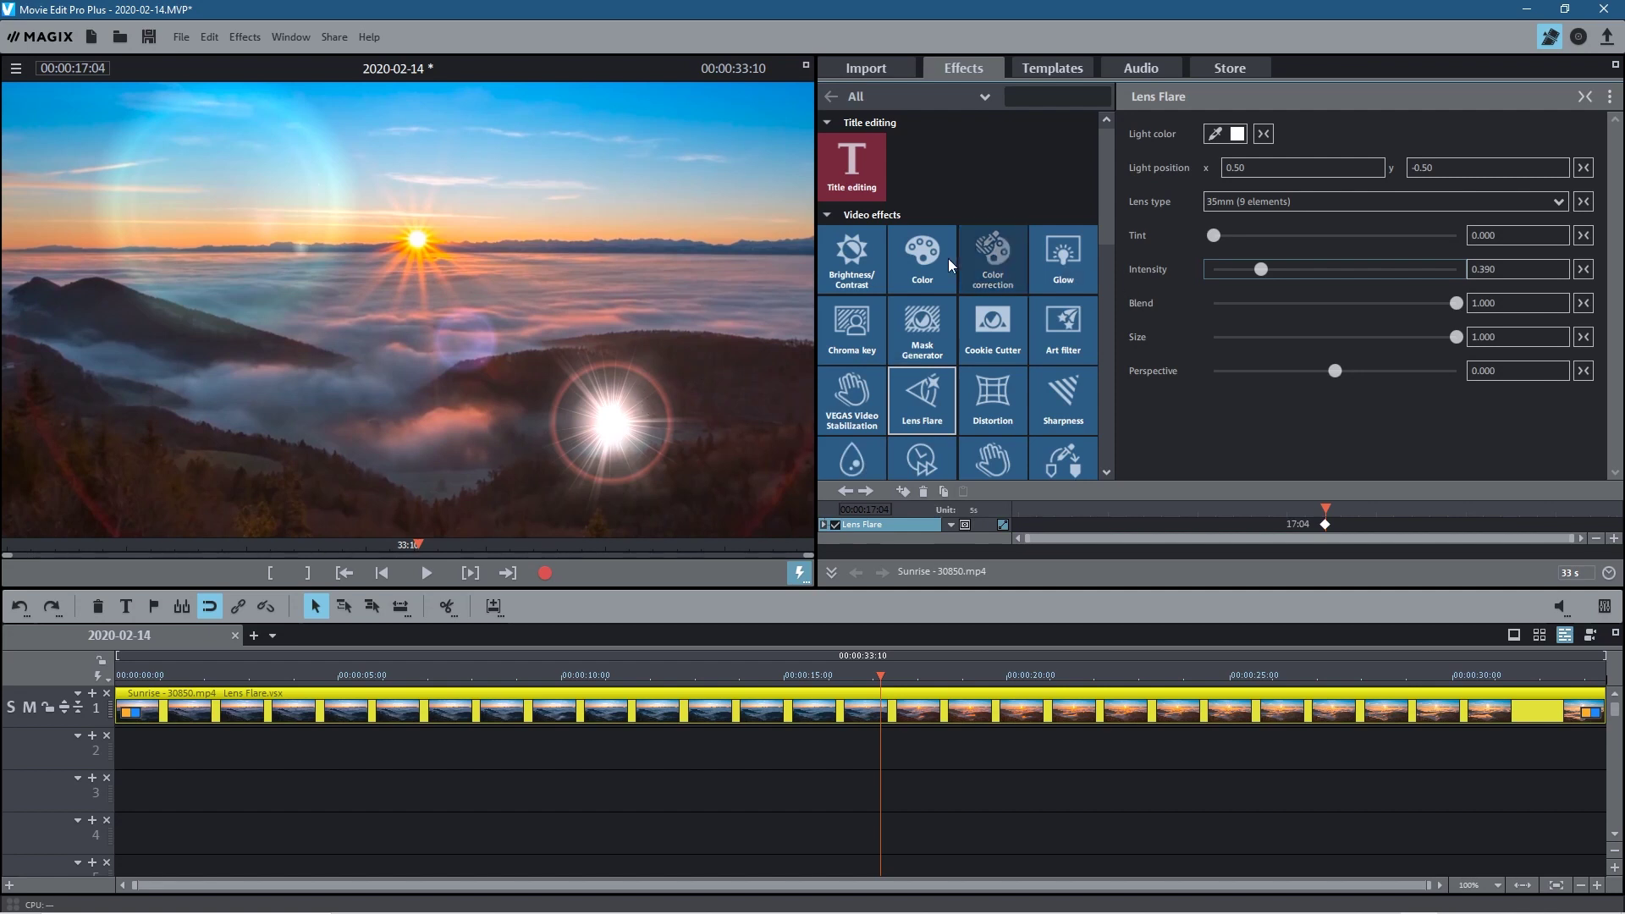
pyautogui.click(1303, 199)
pyautogui.click(1261, 246)
pyautogui.click(1257, 203)
pyautogui.click(1263, 257)
pyautogui.click(1247, 200)
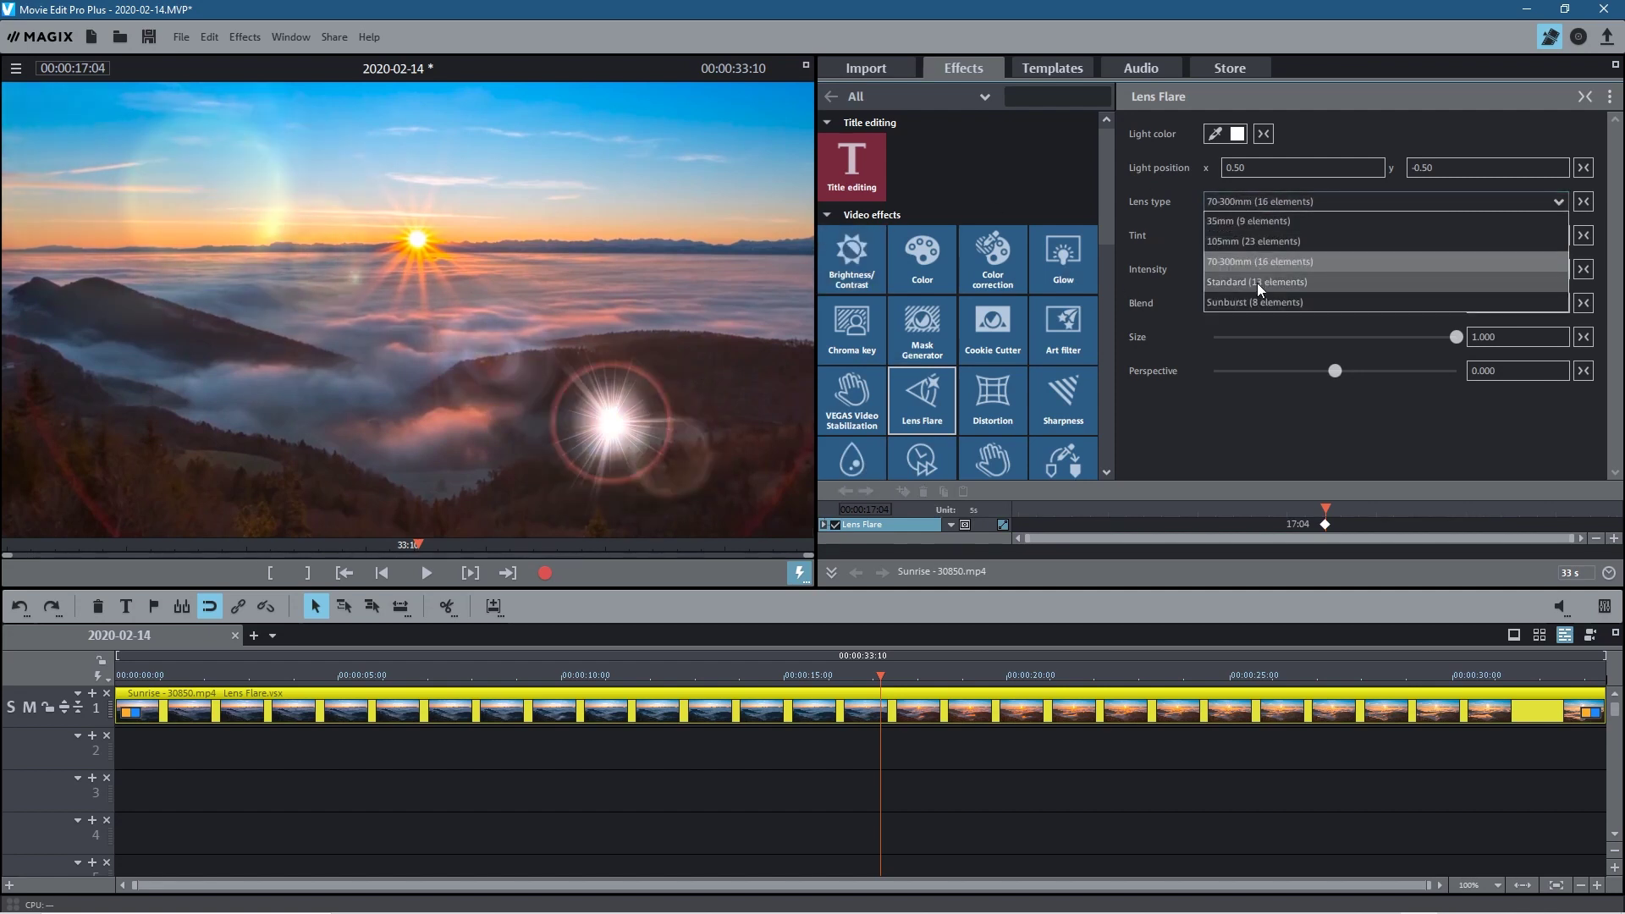
pyautogui.click(1257, 282)
# Compare the Sunburst, 70-300mm and 35mm lens types, then settle on 105mm (23 elements)
pyautogui.click(1258, 200)
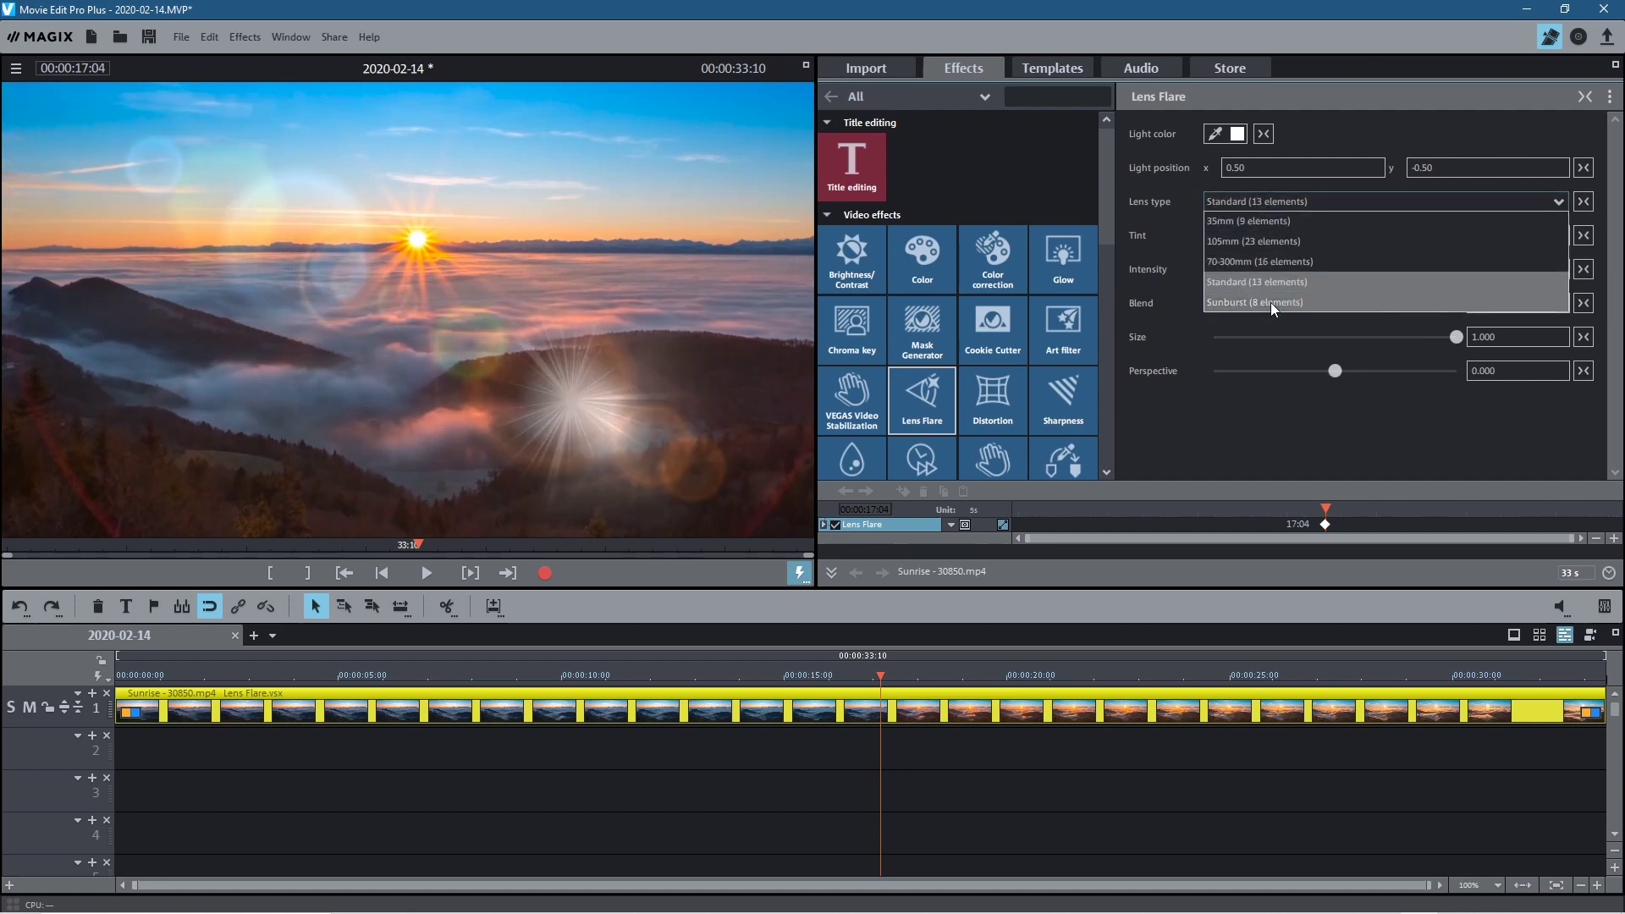
pyautogui.click(1271, 302)
pyautogui.click(1231, 196)
pyautogui.click(1261, 259)
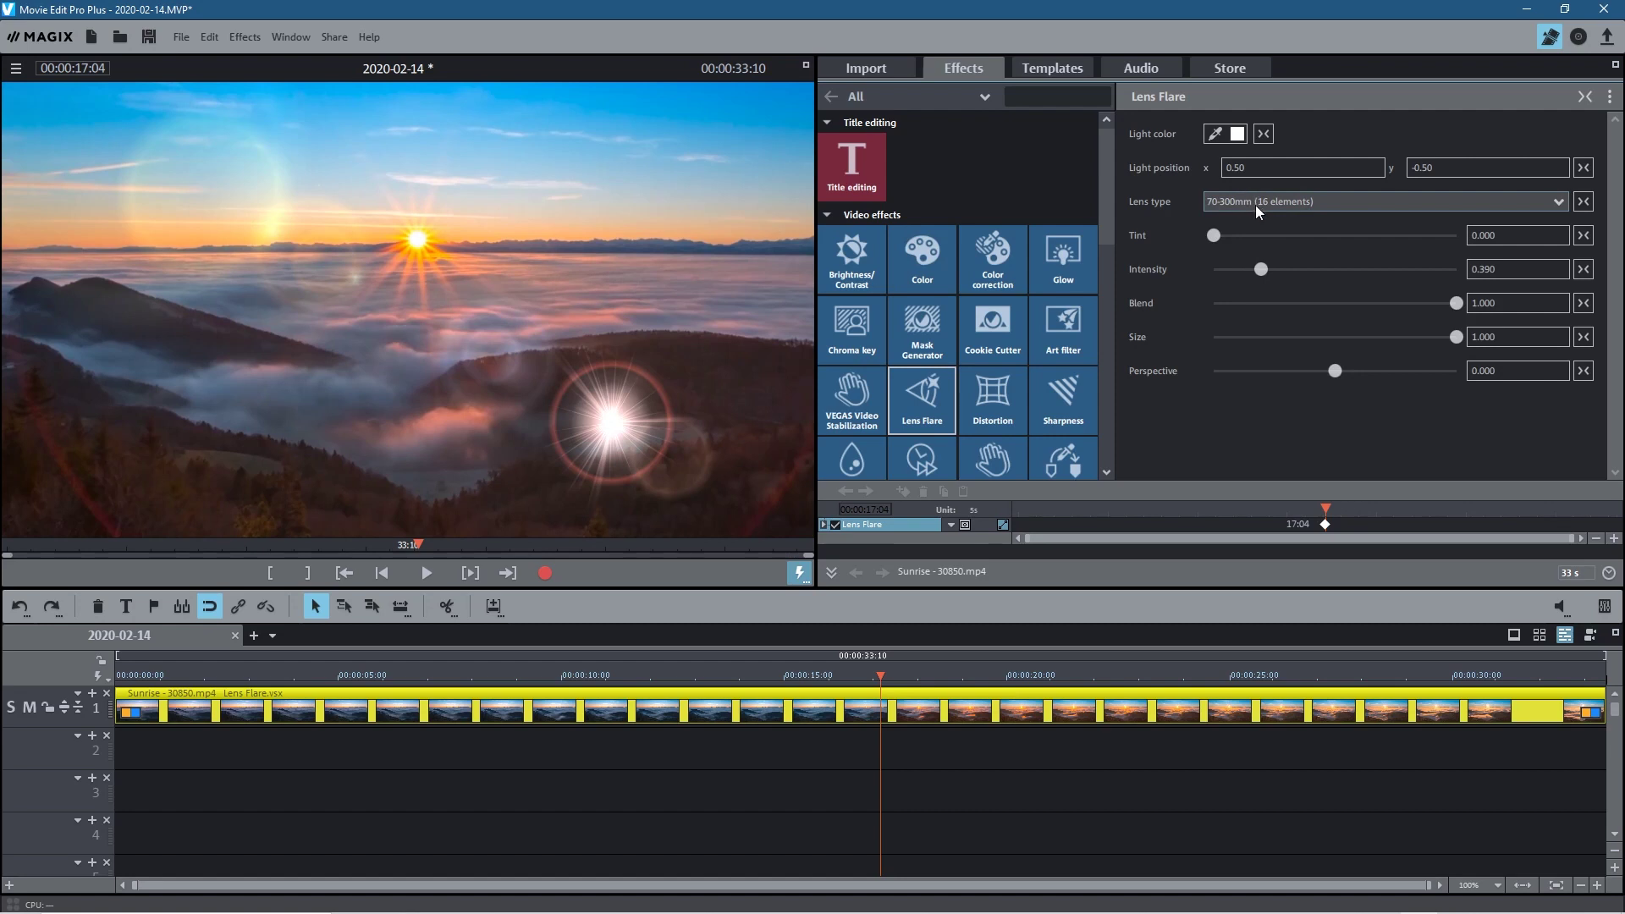
pyautogui.click(1256, 203)
pyautogui.click(1250, 220)
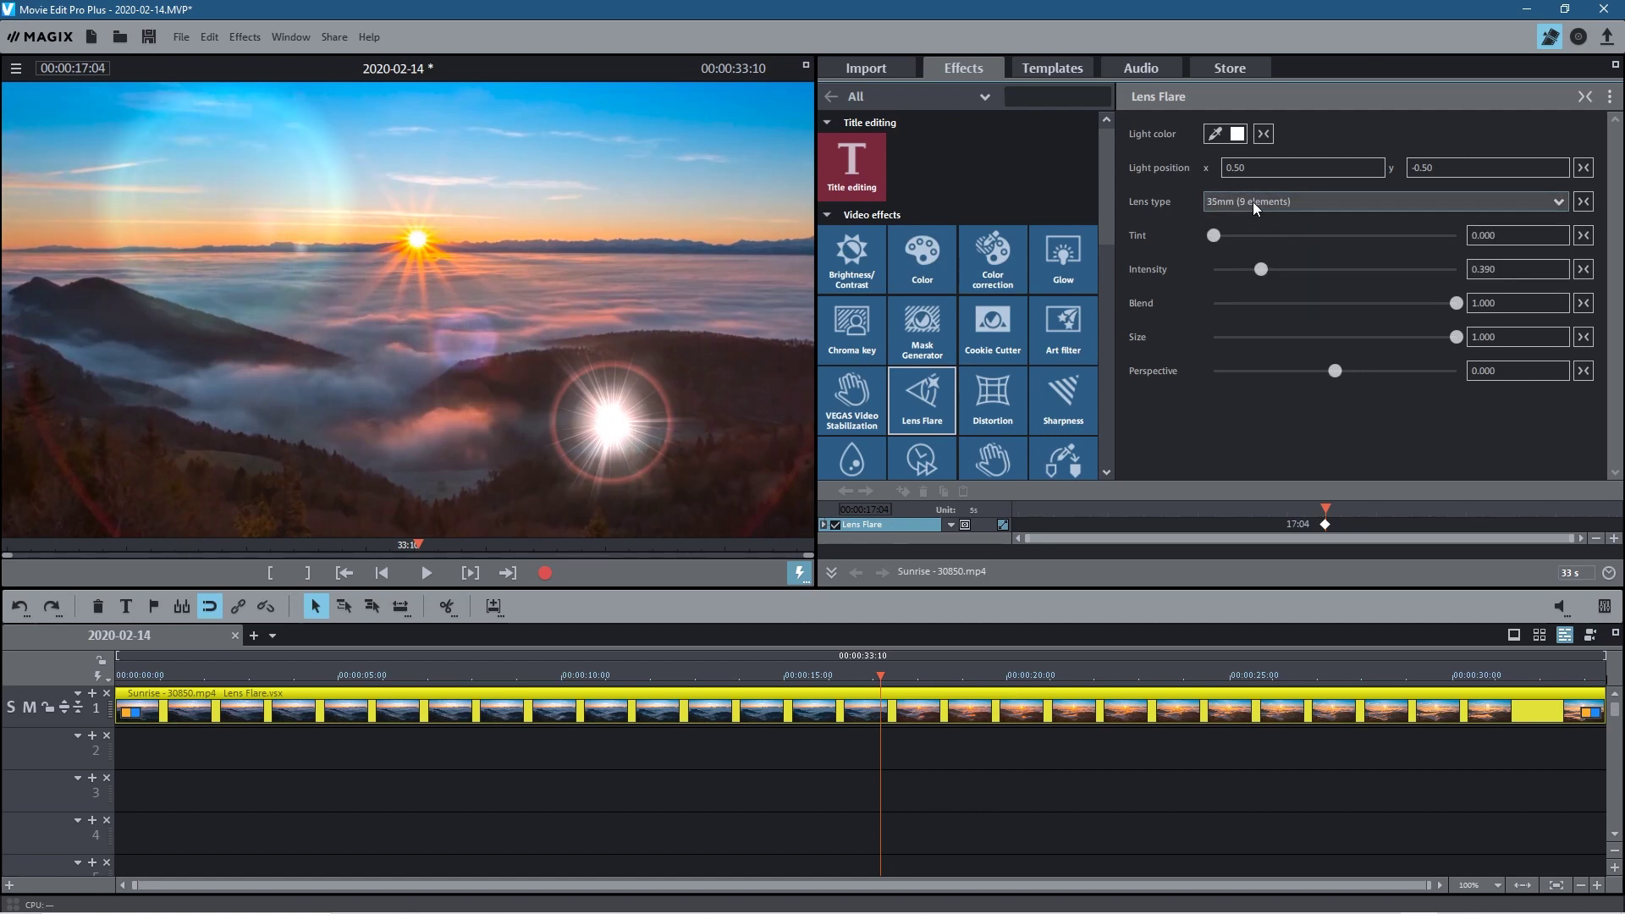
pyautogui.click(1252, 202)
pyautogui.click(1259, 246)
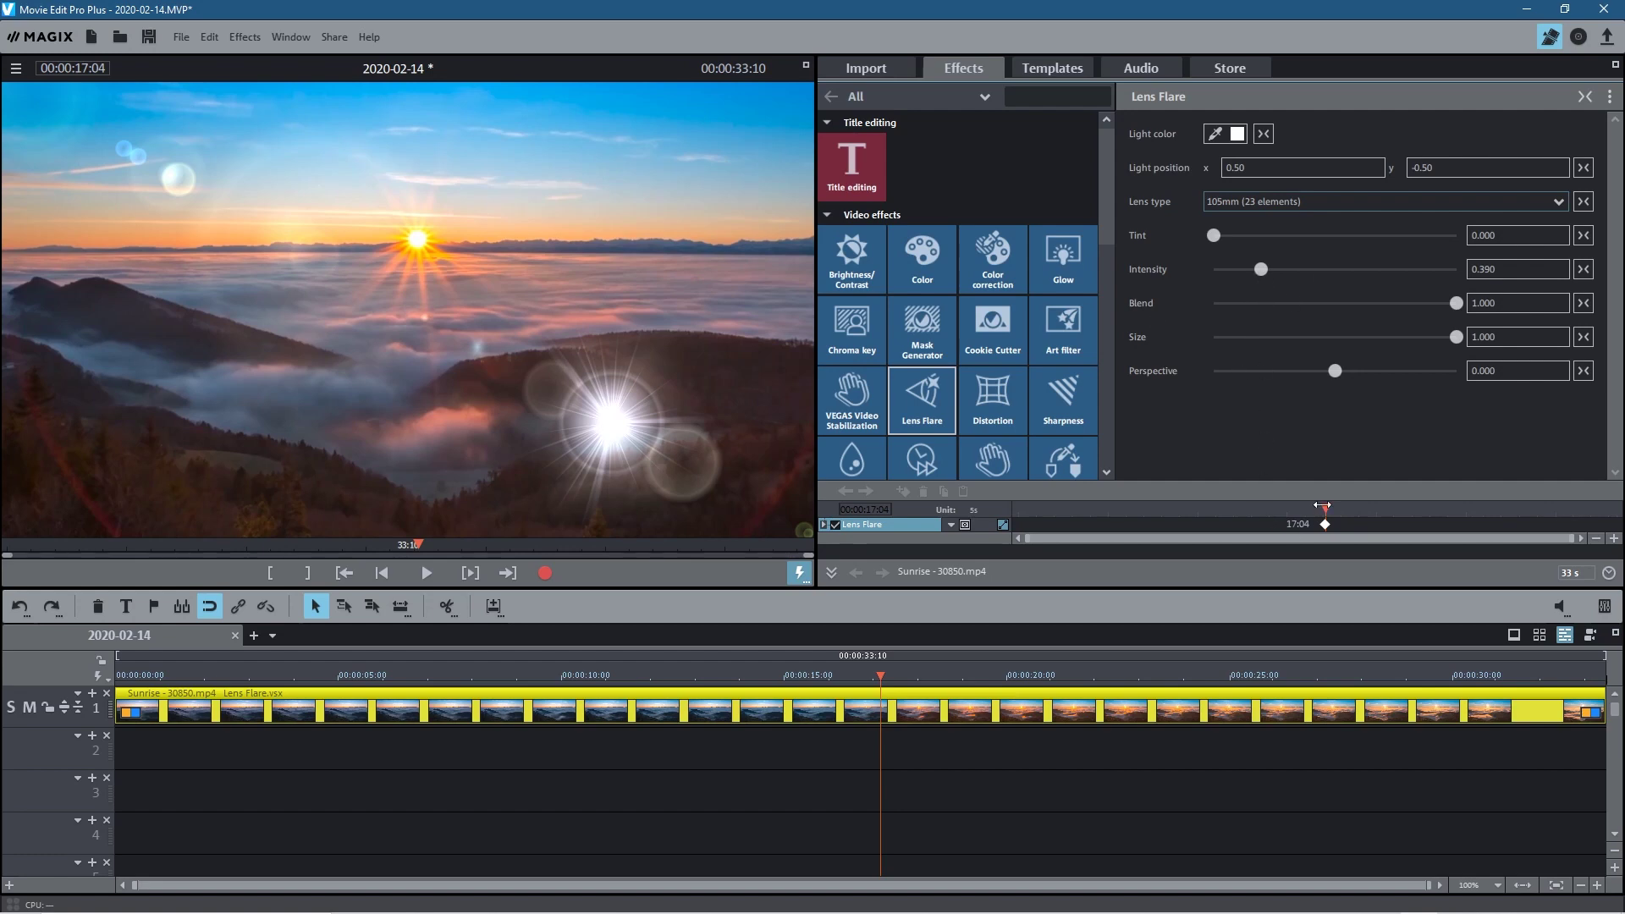
# Add a keyframe at the clip start with flare Intensity set to 0
pyautogui.moveTo(1312, 507); pyautogui.dragTo(1015, 514)
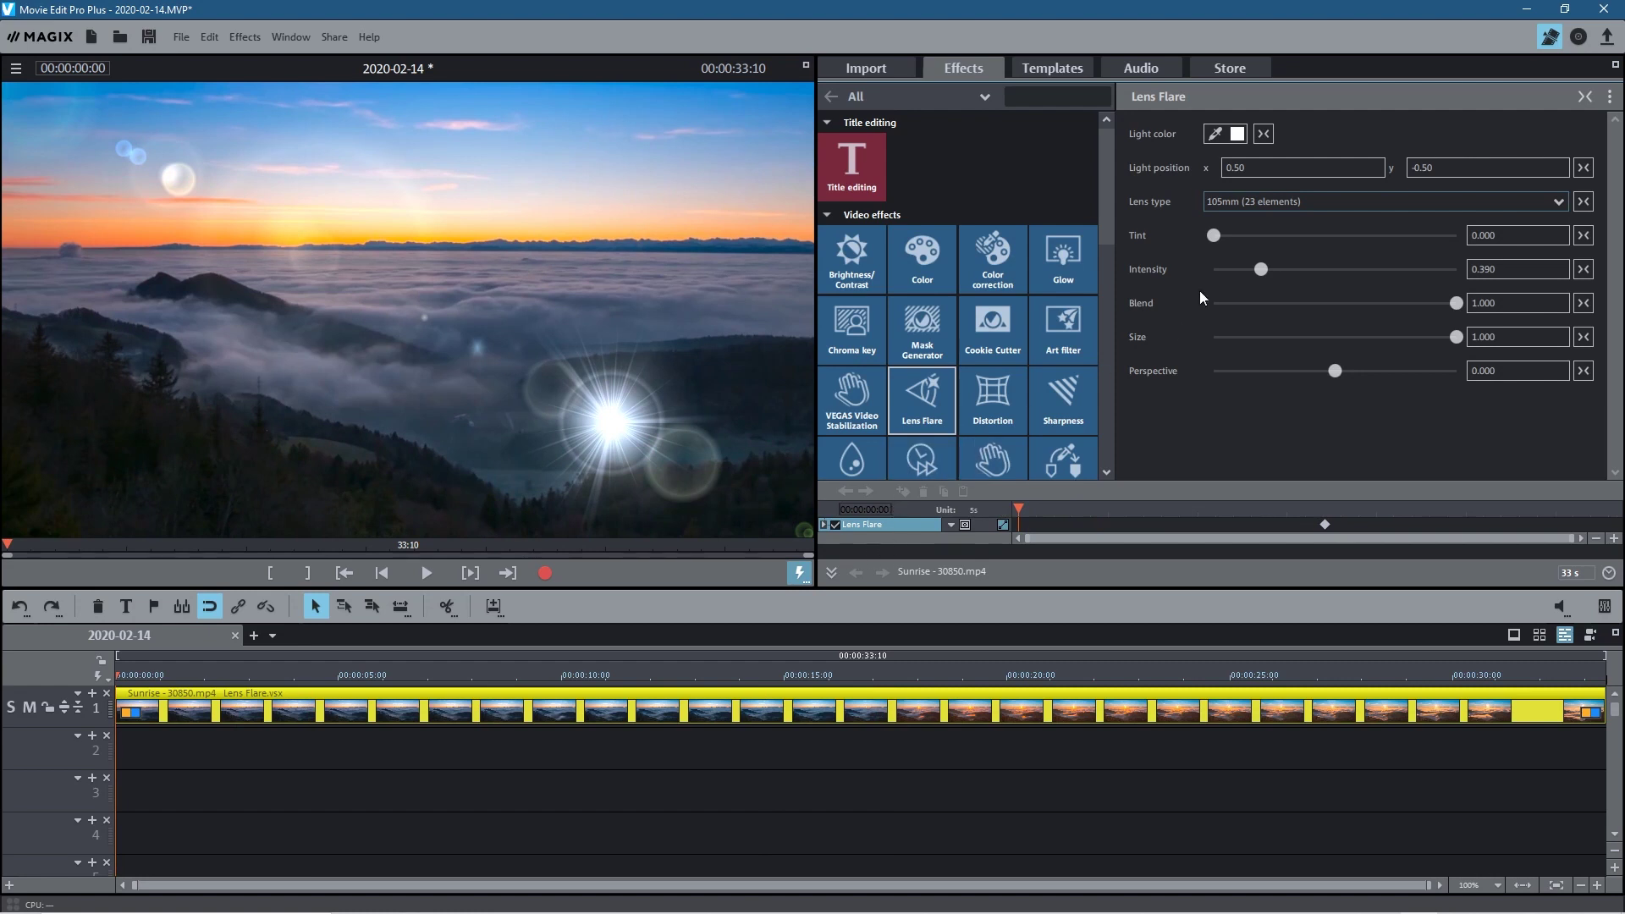
pyautogui.click(1261, 269)
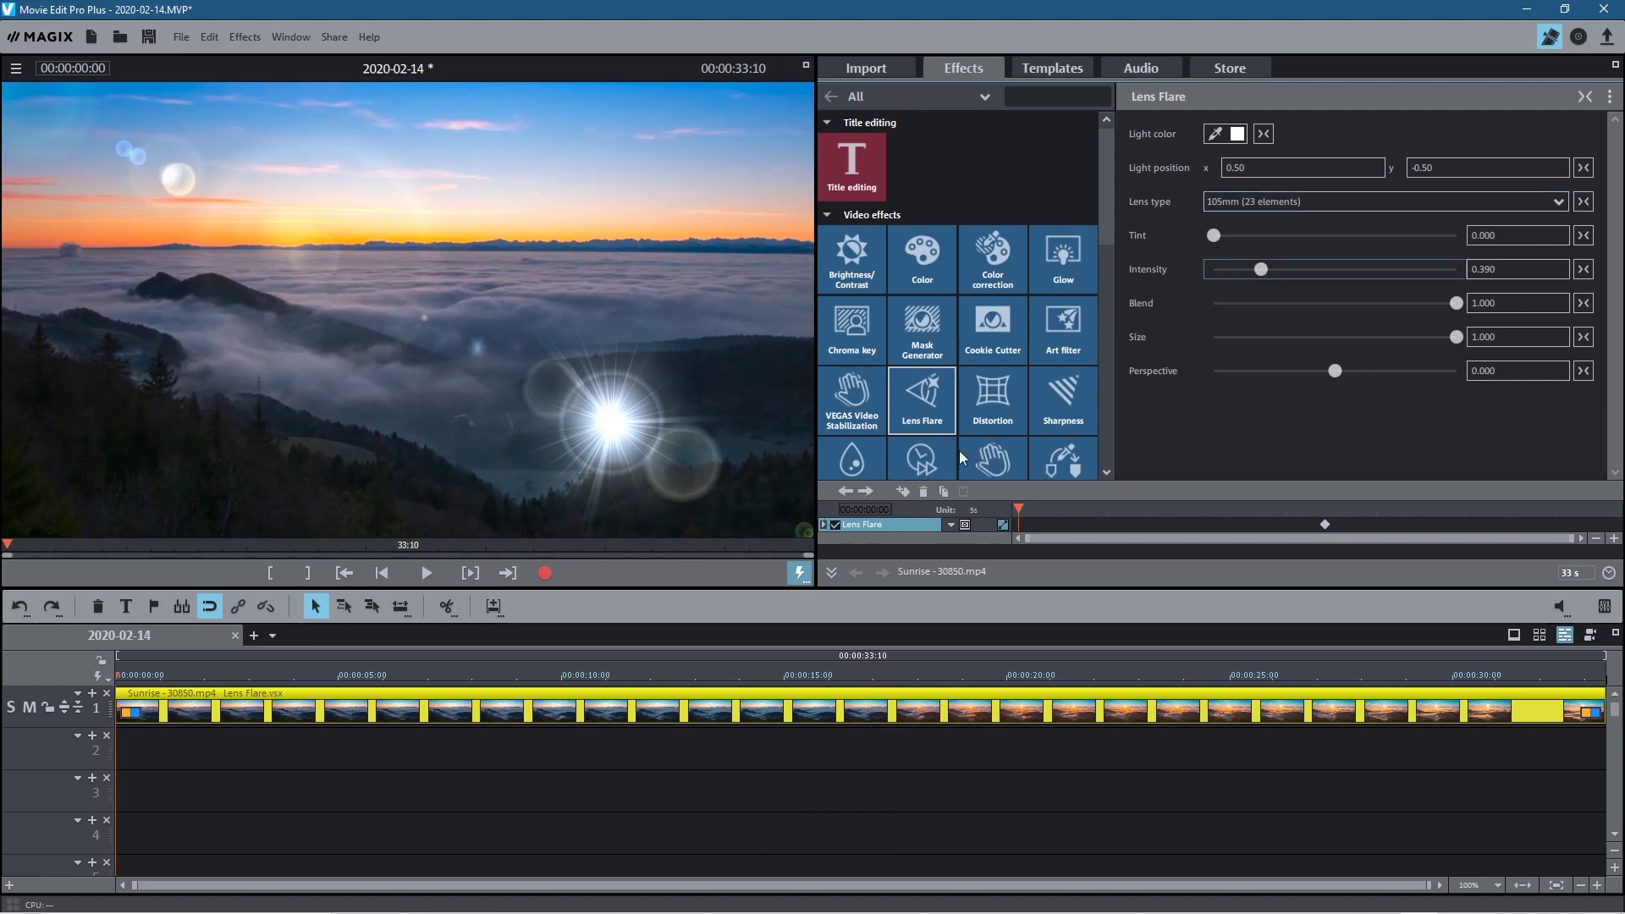
pyautogui.click(903, 491)
pyautogui.moveTo(1261, 270); pyautogui.dragTo(1180, 269)
# Set Intensity to 0 again at about 16:21 for a second keyframe and preview the fade-in
pyautogui.moveTo(1019, 501); pyautogui.dragTo(1320, 521)
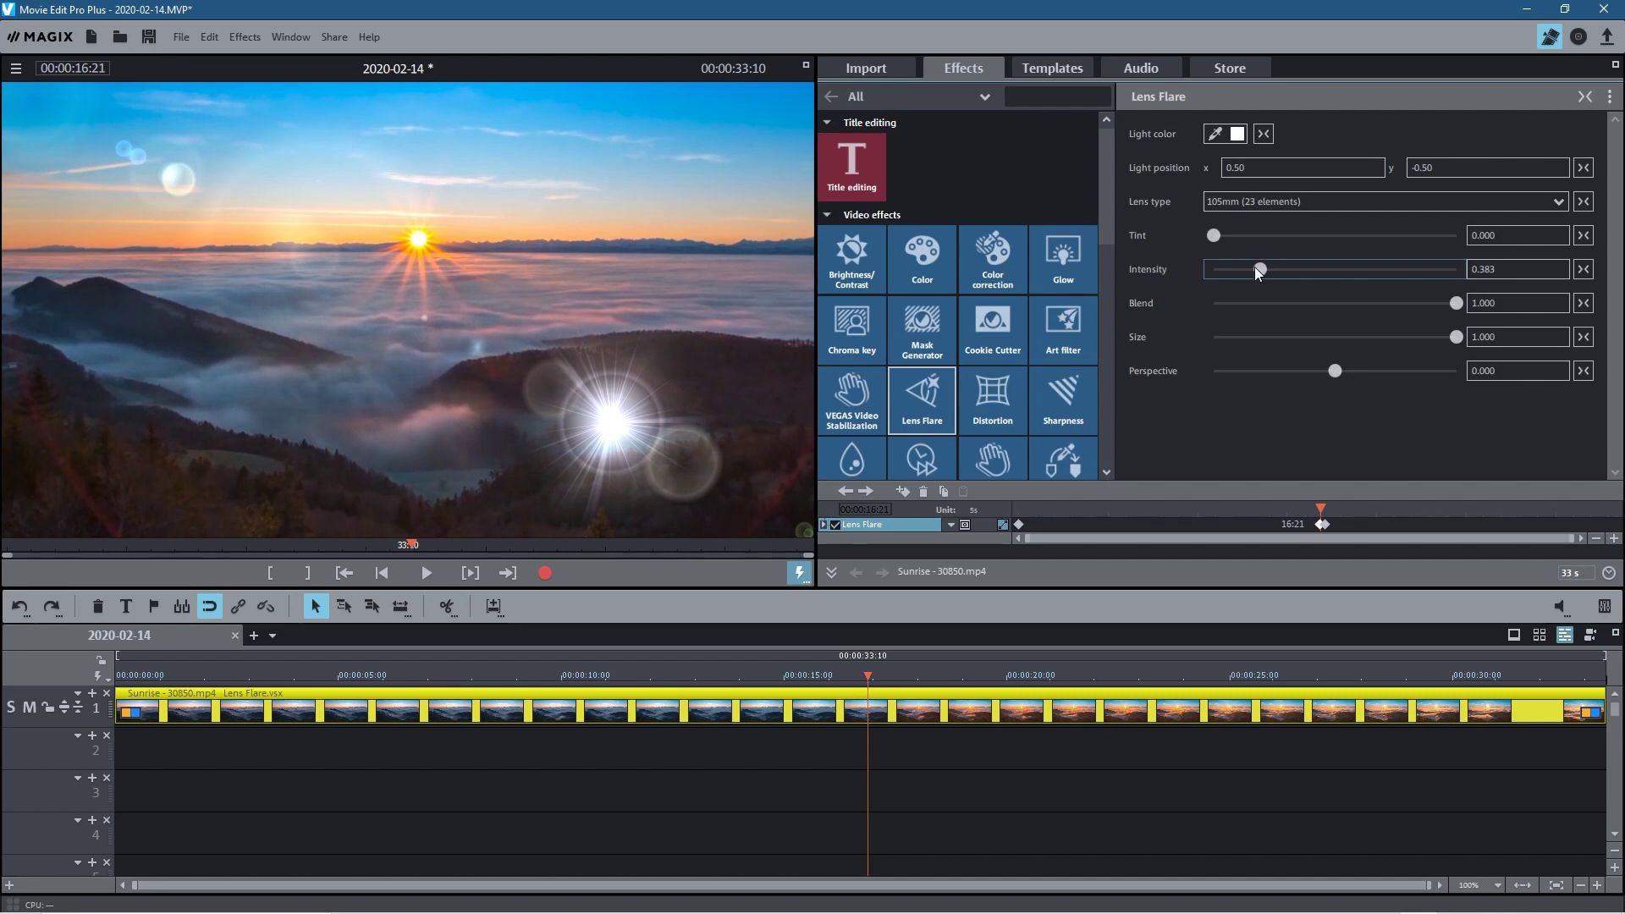
pyautogui.moveTo(1260, 269); pyautogui.dragTo(1181, 270)
pyautogui.moveTo(1323, 506)
pyautogui.mouseDown()
pyautogui.moveTo(1017, 506)
pyautogui.moveTo(1334, 511)
pyautogui.moveTo(1310, 511)
pyautogui.moveTo(1331, 519)
pyautogui.moveTo(1319, 525)
pyautogui.mouseUp()
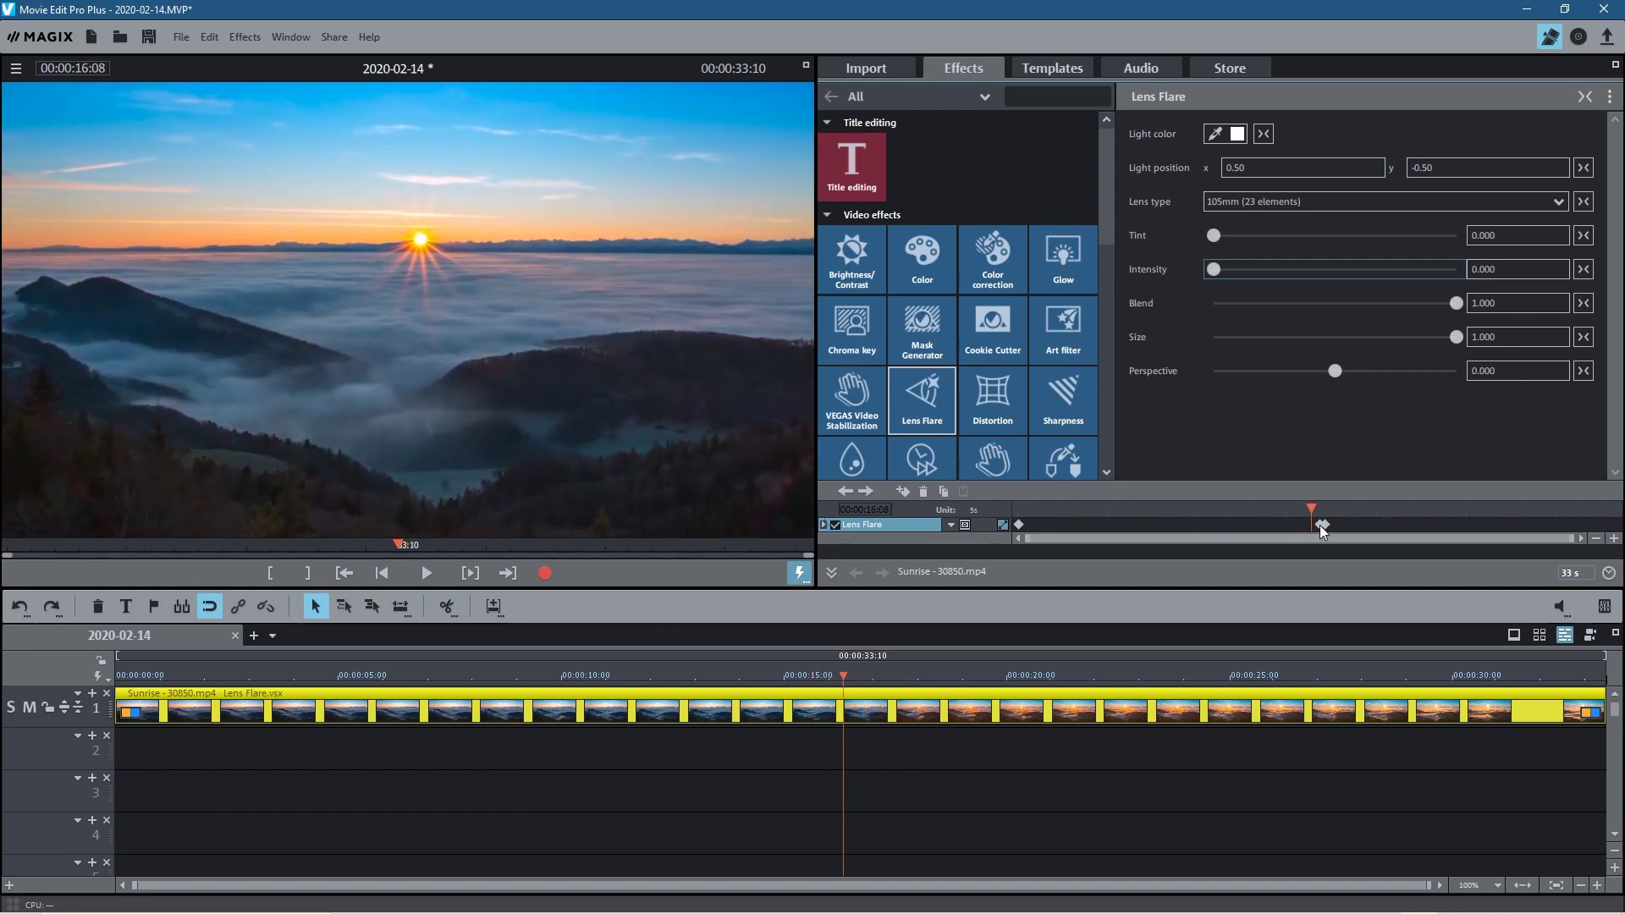
pyautogui.click(1321, 525)
# Move the zero-intensity keyframe from 16:21 to 16:18 and check the flare at 23:23
pyautogui.moveTo(1317, 524)
pyautogui.mouseDown()
pyautogui.moveTo(1271, 527)
pyautogui.moveTo(1317, 532)
pyautogui.moveTo(1336, 516)
pyautogui.moveTo(1291, 524)
pyautogui.moveTo(1316, 523)
pyautogui.moveTo(1299, 508)
pyautogui.moveTo(1277, 509)
pyautogui.moveTo(1622, 522)
pyautogui.mouseUp()
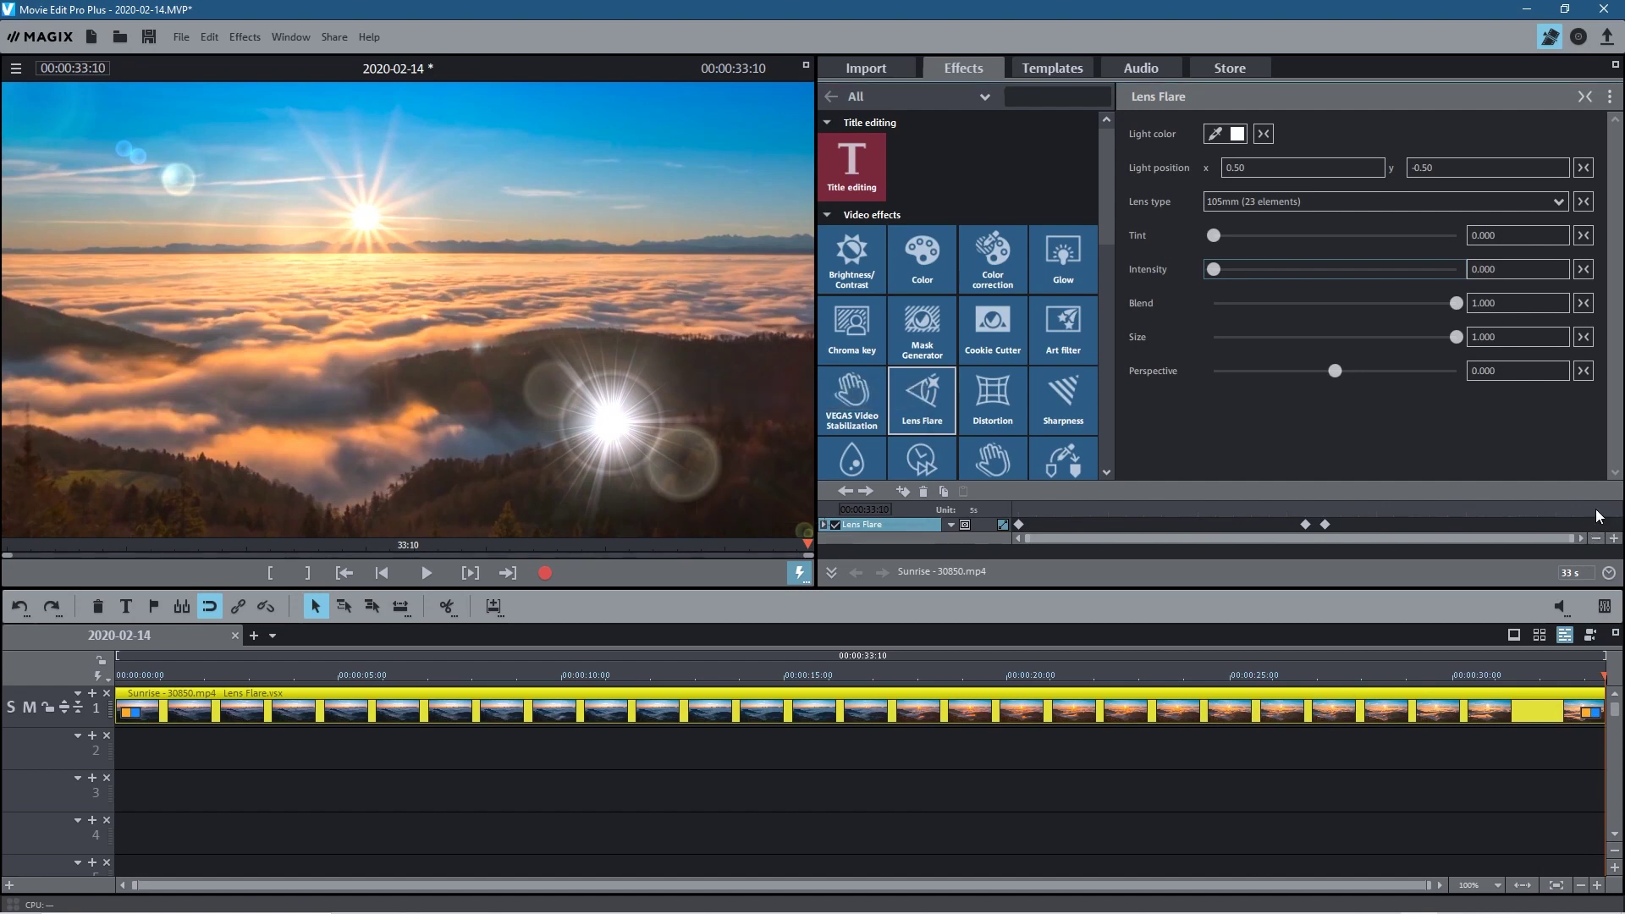
pyautogui.click(1443, 510)
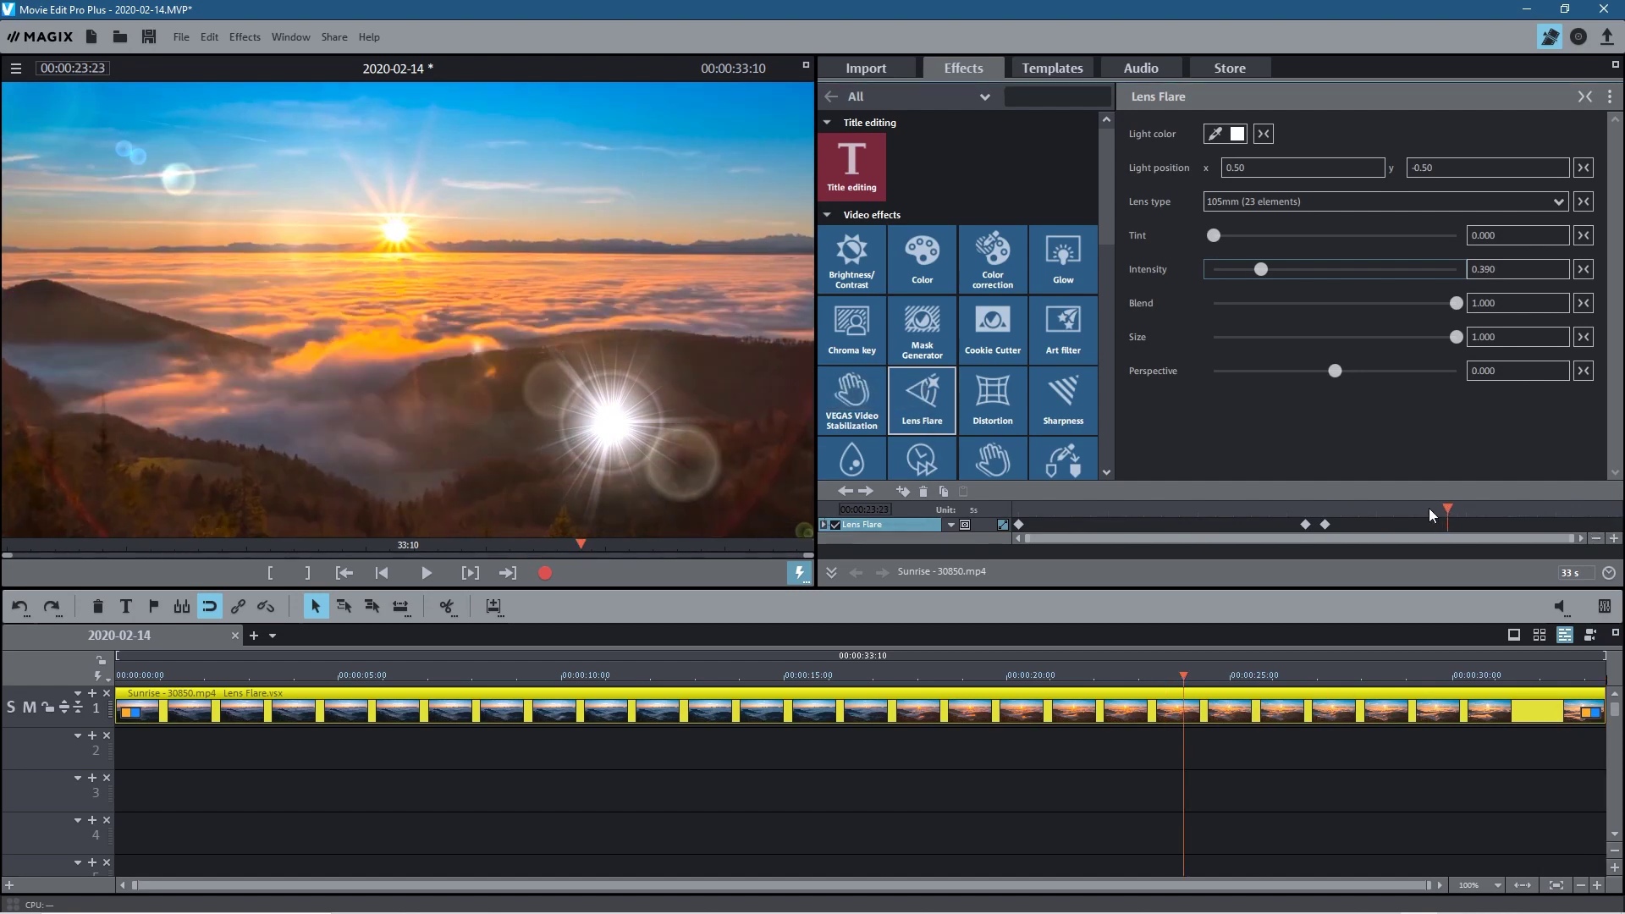
# At the 33:10 clip end, set the flare's Light position x to -0.38
pyautogui.moveTo(1443, 508); pyautogui.dragTo(1621, 511)
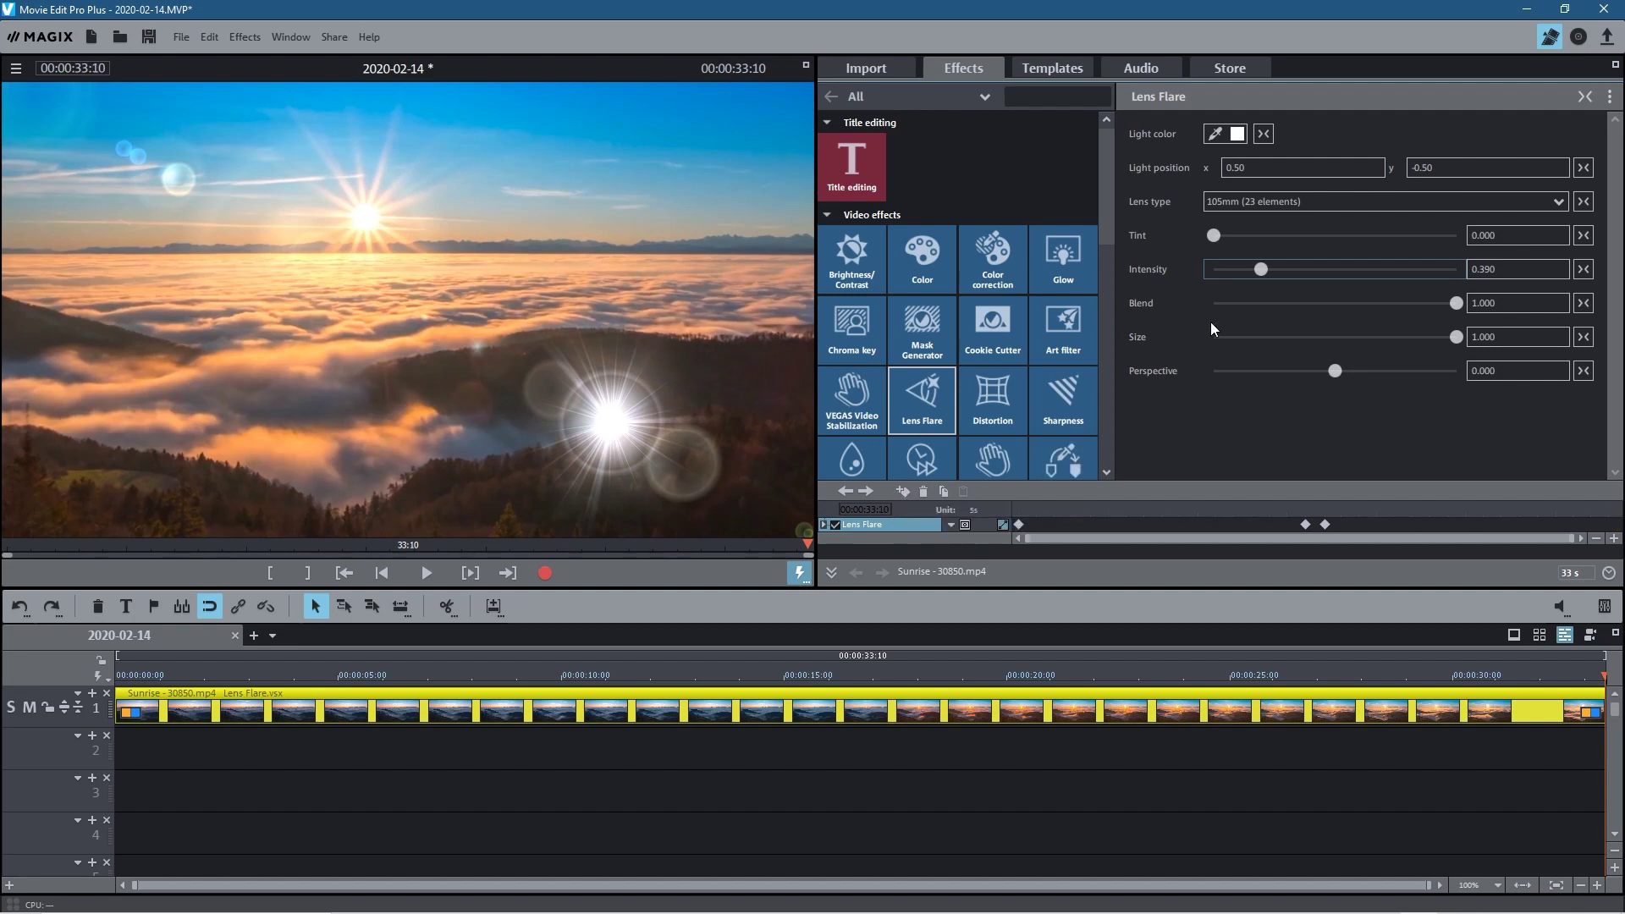
pyautogui.click(1251, 167)
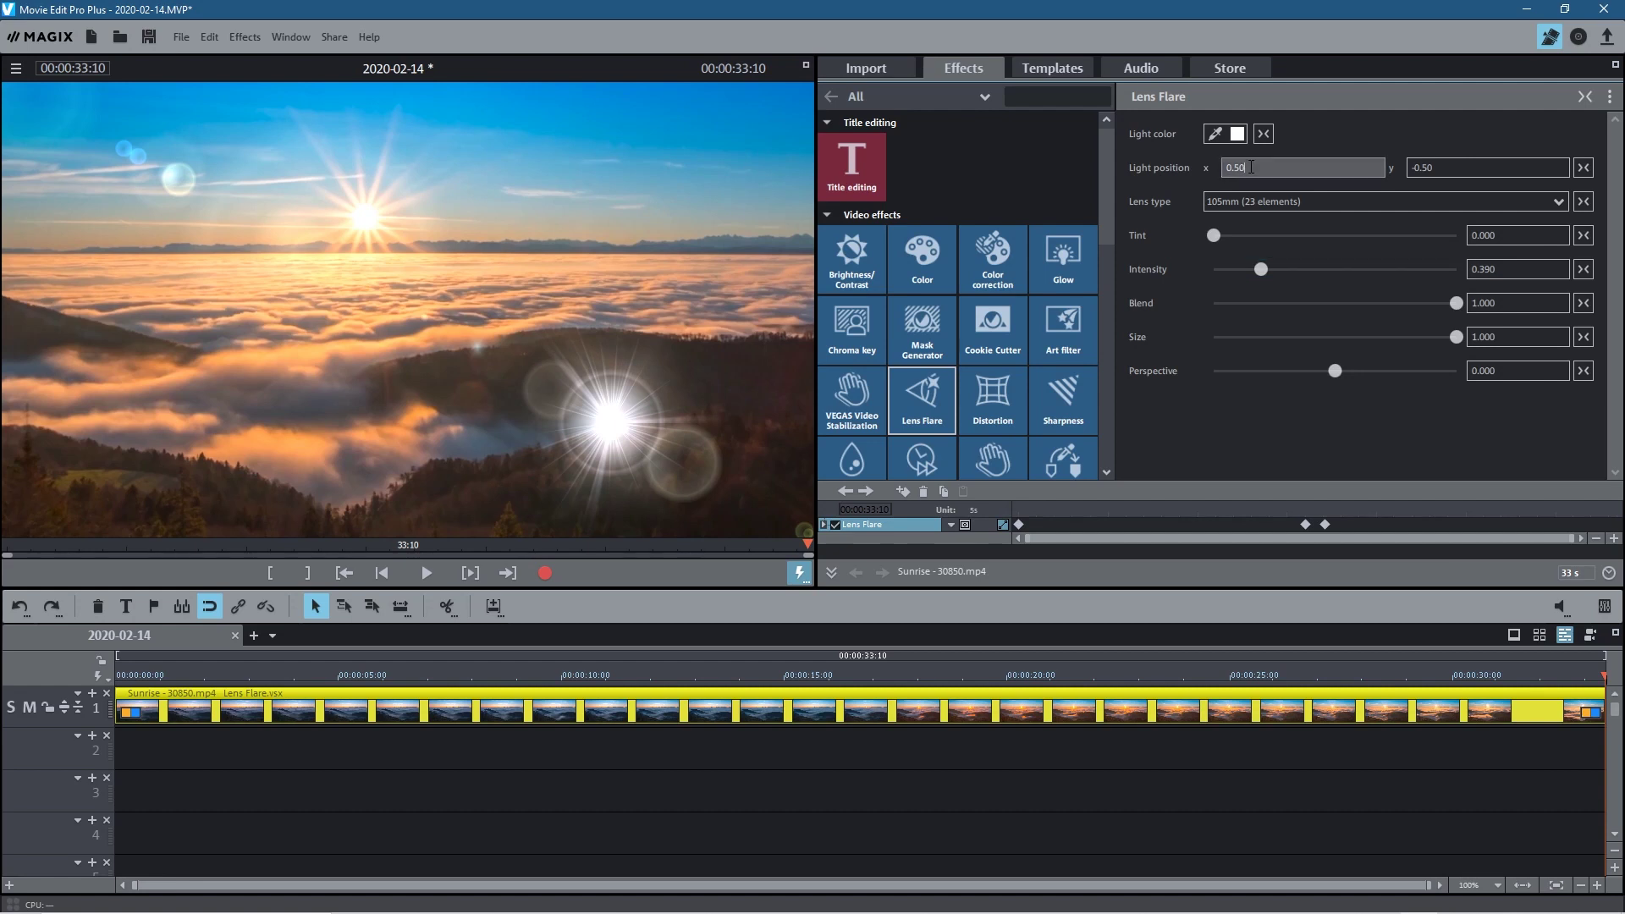
pyautogui.scroll(1, 1221, 170)
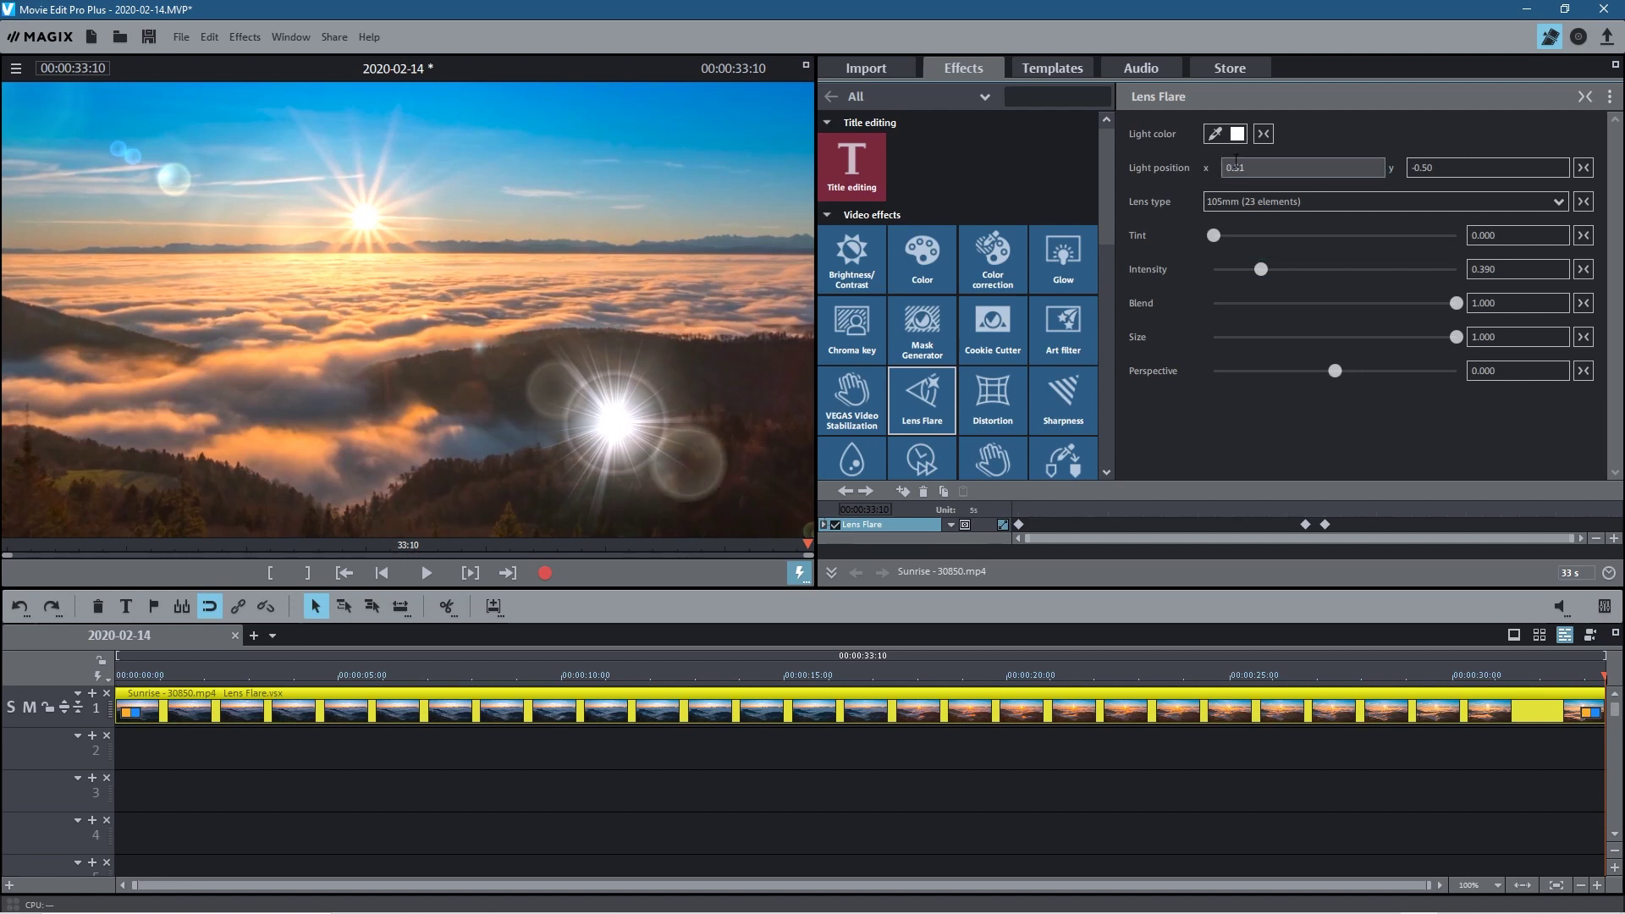
pyautogui.doubleClick(1236, 167)
pyautogui.write('0.45')
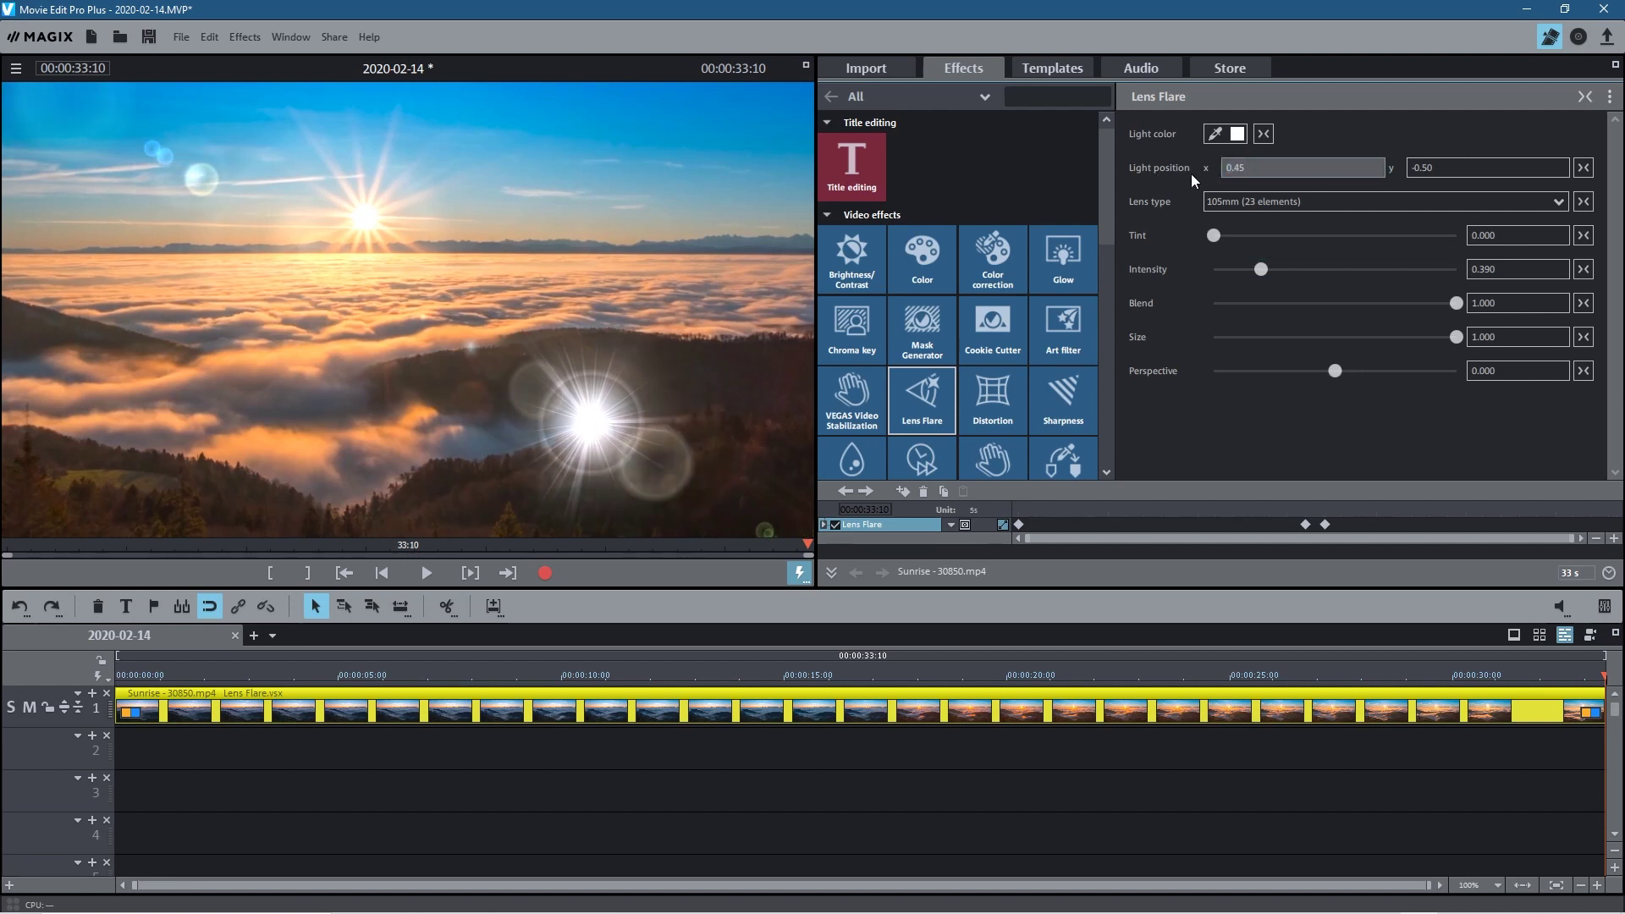
pyautogui.moveTo(1262, 173); pyautogui.dragTo(581, 215)
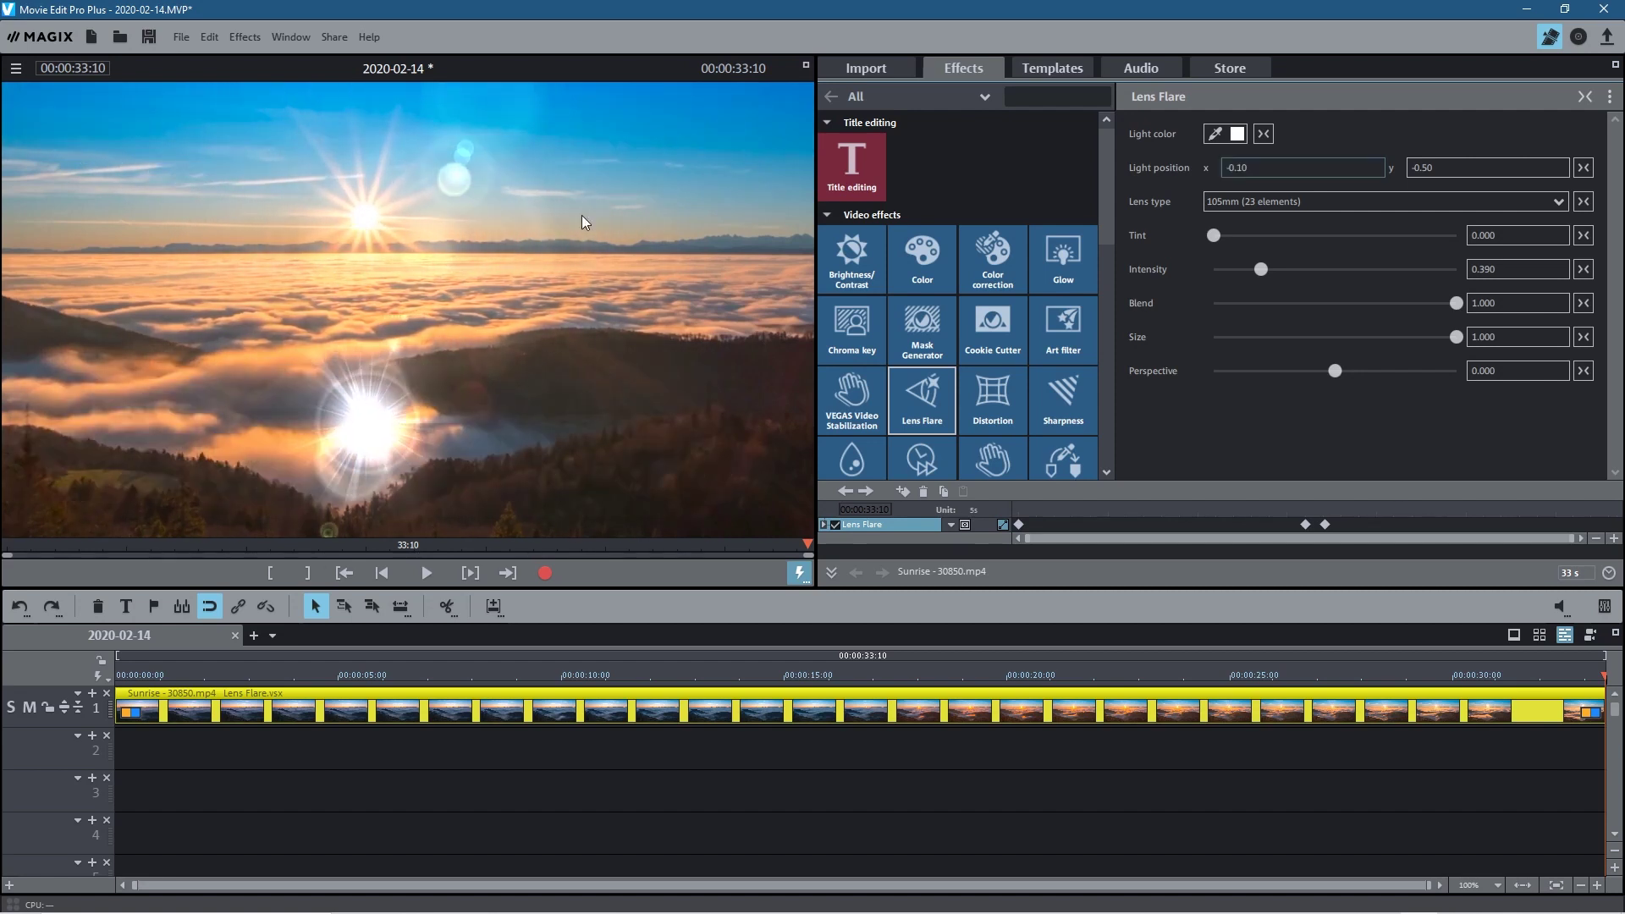
pyautogui.click(1240, 165)
pyautogui.moveTo(1194, 184)
pyautogui.mouseDown()
pyautogui.moveTo(947, 222)
pyautogui.moveTo(994, 354)
pyautogui.moveTo(1178, 174)
pyautogui.moveTo(1212, 113)
pyautogui.moveTo(1200, 191)
pyautogui.moveTo(1176, 115)
pyautogui.moveTo(1218, 192)
pyautogui.mouseUp()
# Set Light position y to -0.45 and scrub the clip to preview the flare
pyautogui.click(1438, 167)
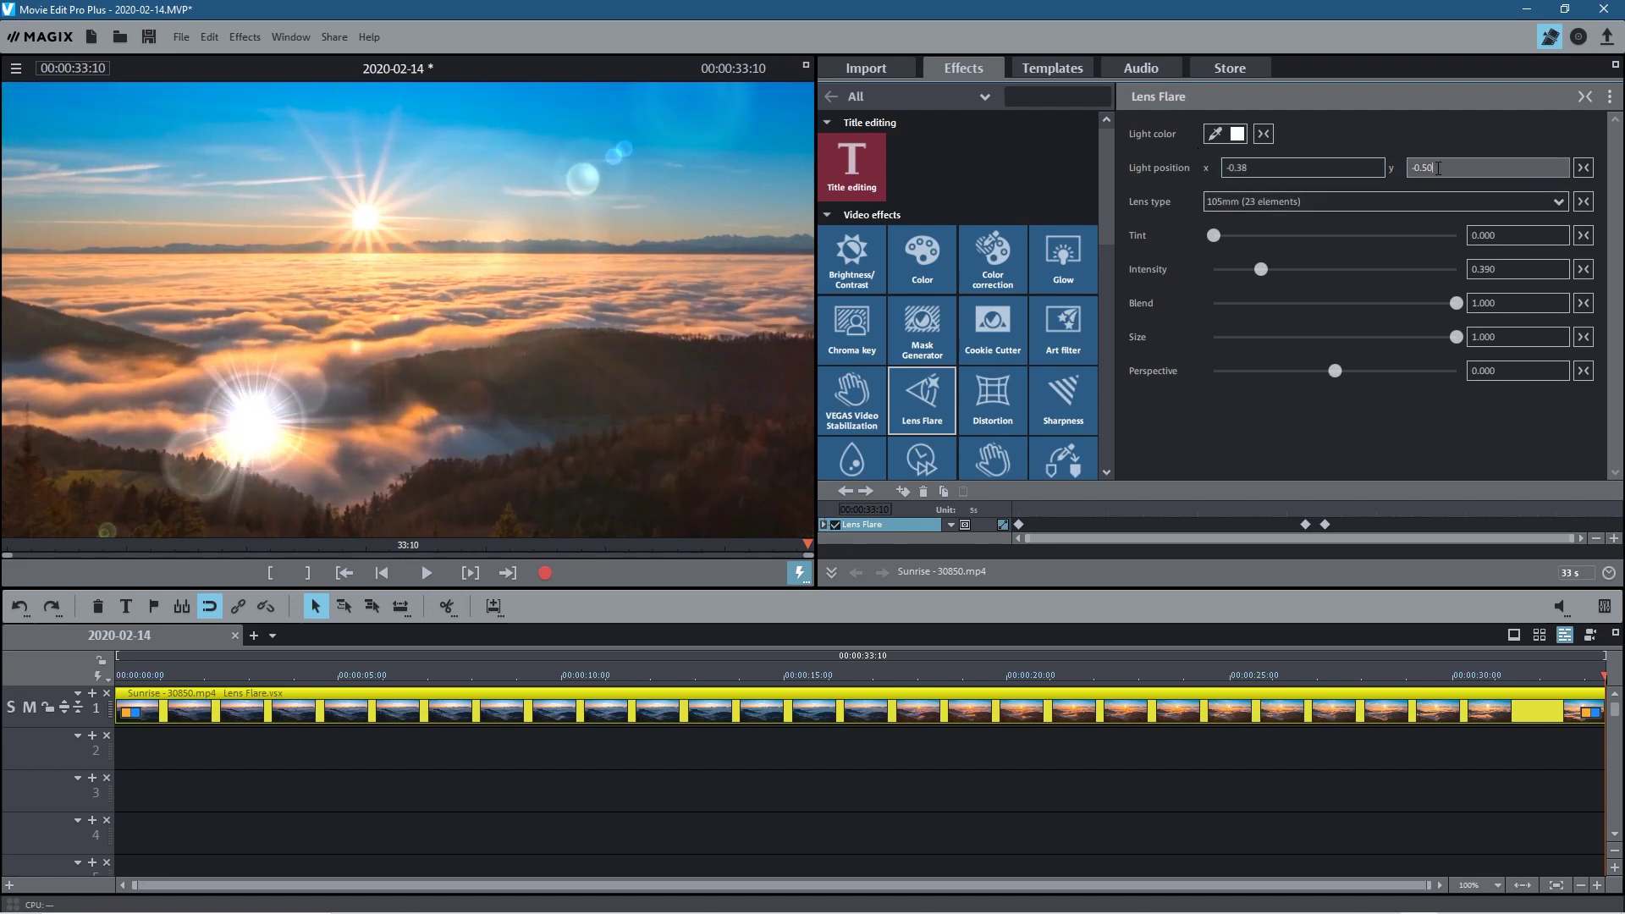
pyautogui.scroll(2, 1437, 167)
pyautogui.scroll(-1, 1423, 152)
pyautogui.scroll(-2, 1424, 160)
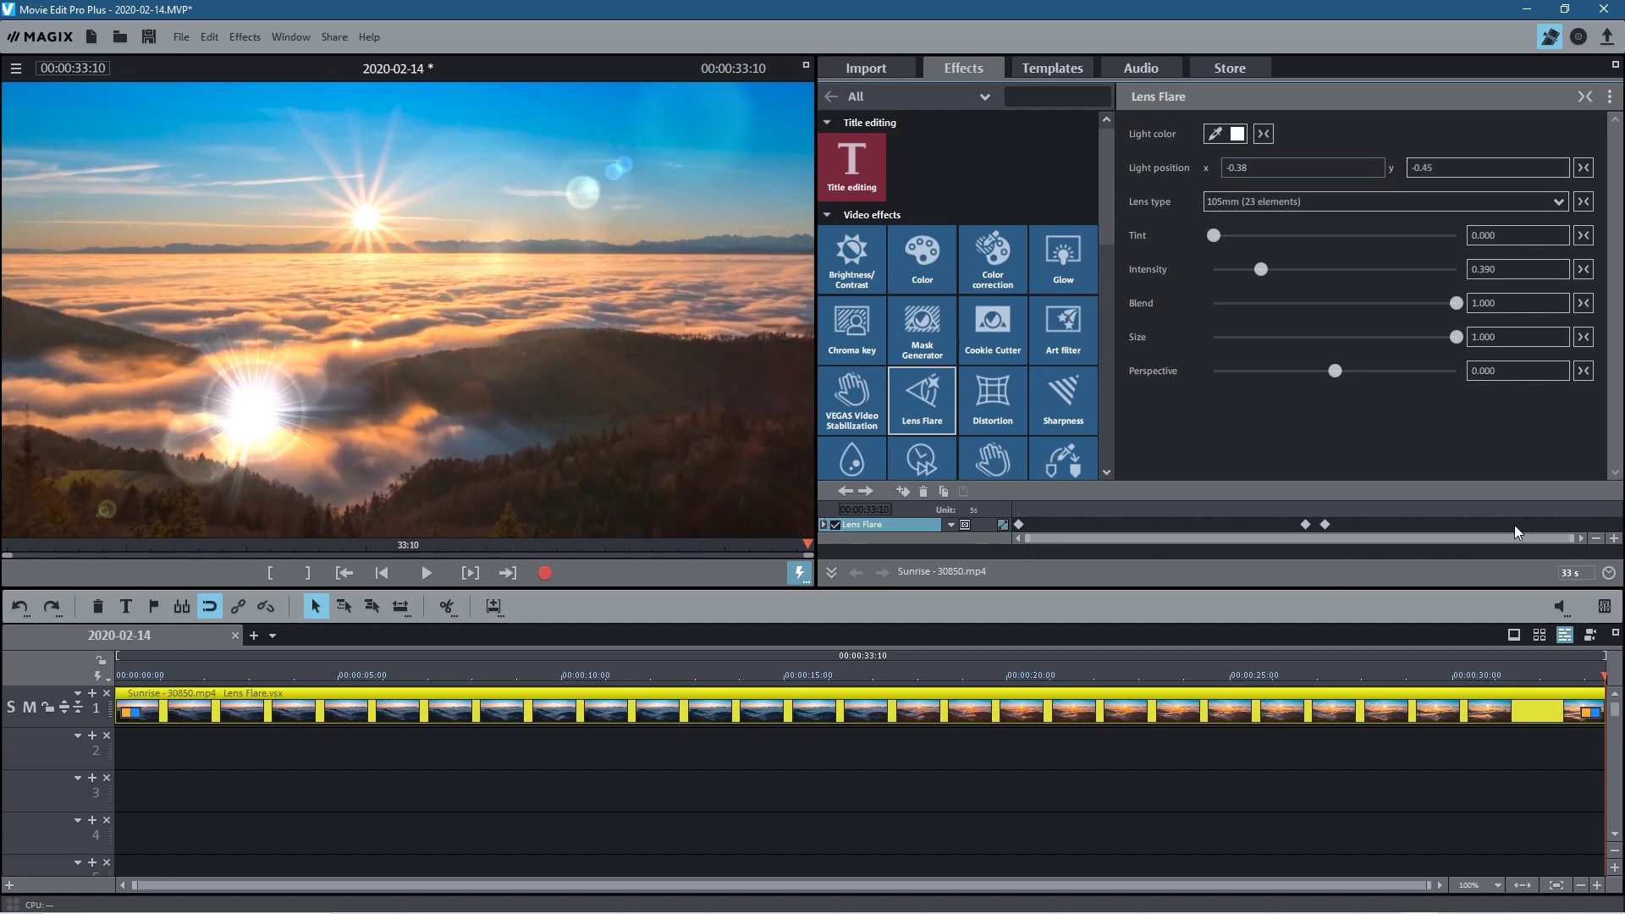
pyautogui.click(1460, 507)
pyautogui.moveTo(1460, 508); pyautogui.dragTo(1620, 503)
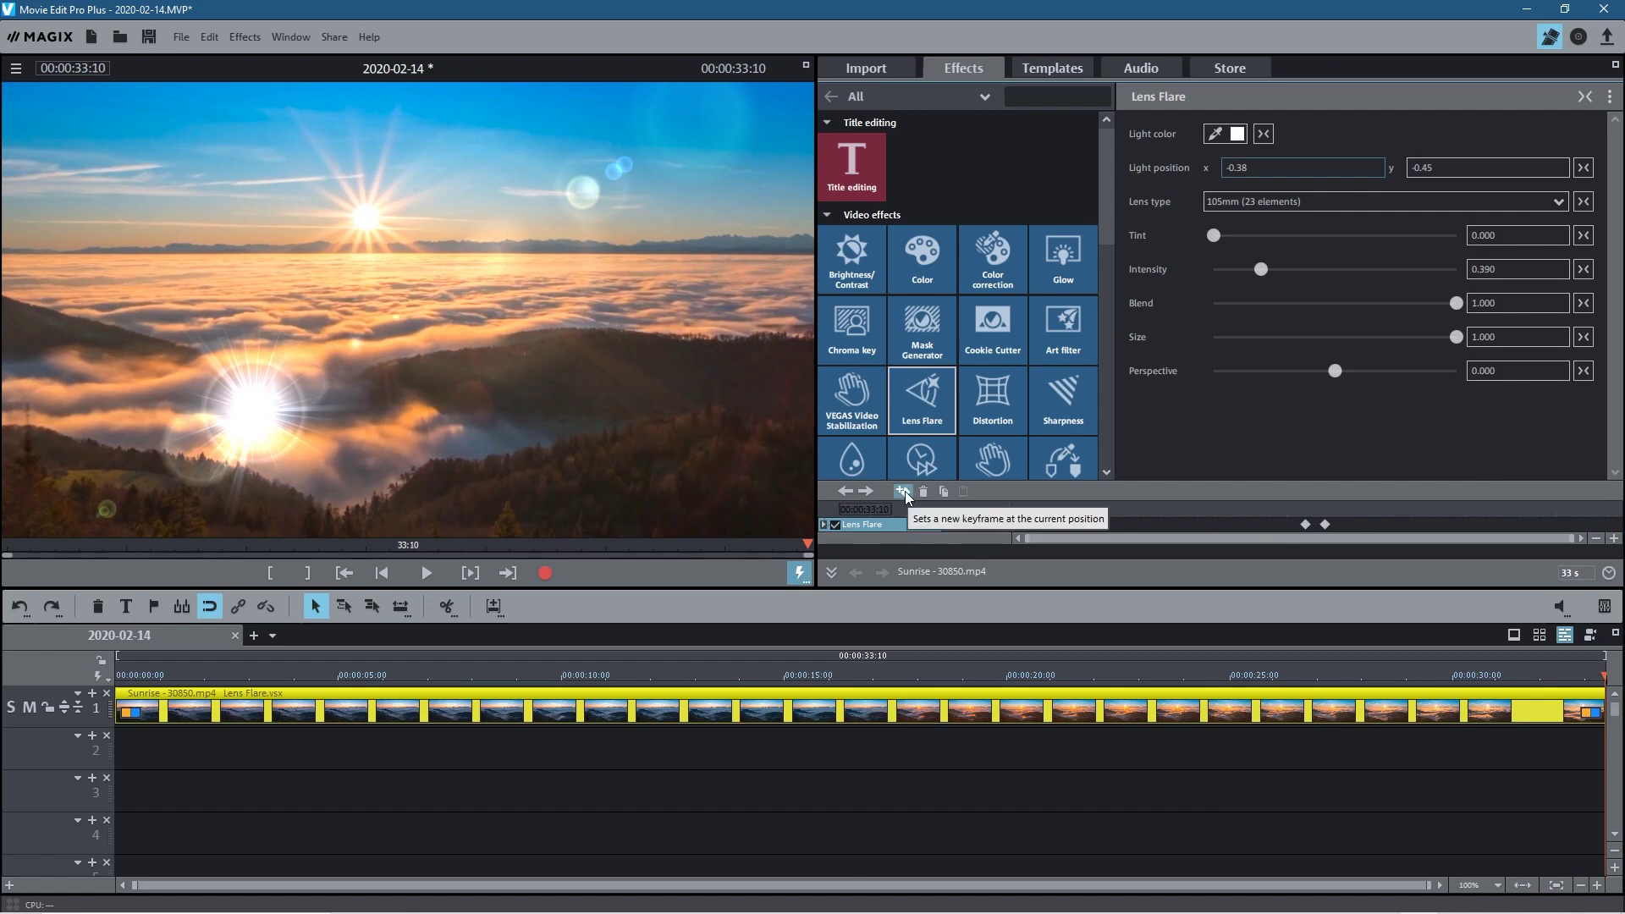
# Add a keyframe at the clip end, then set Light position x to 0.57 at the 17:04 keyframe
pyautogui.click(903, 491)
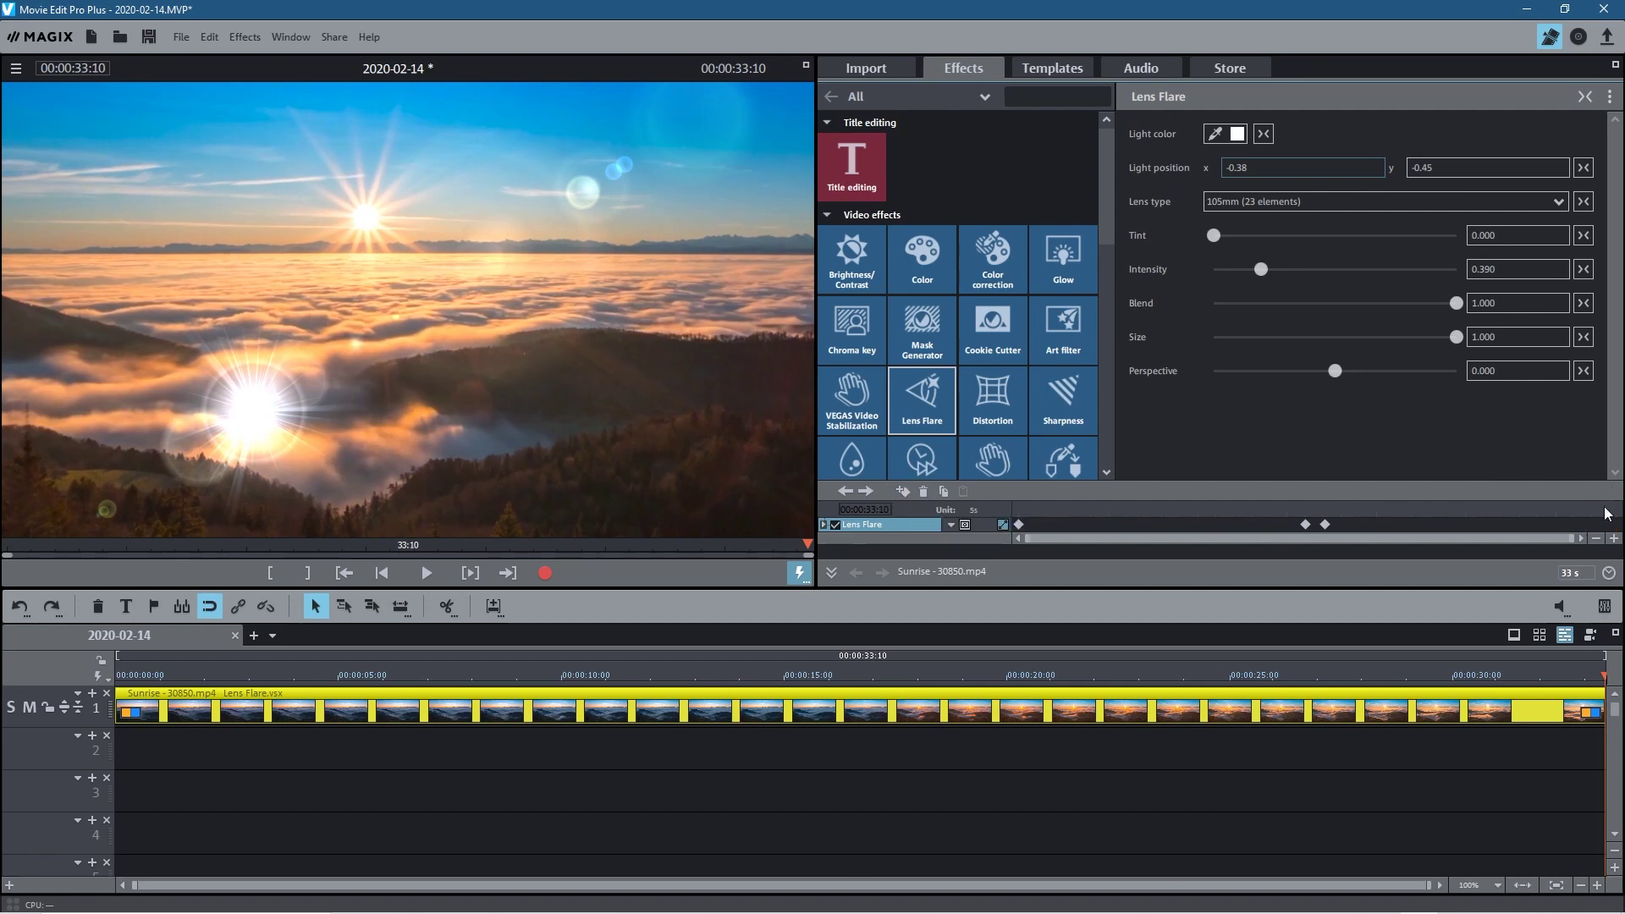
pyautogui.click(1573, 508)
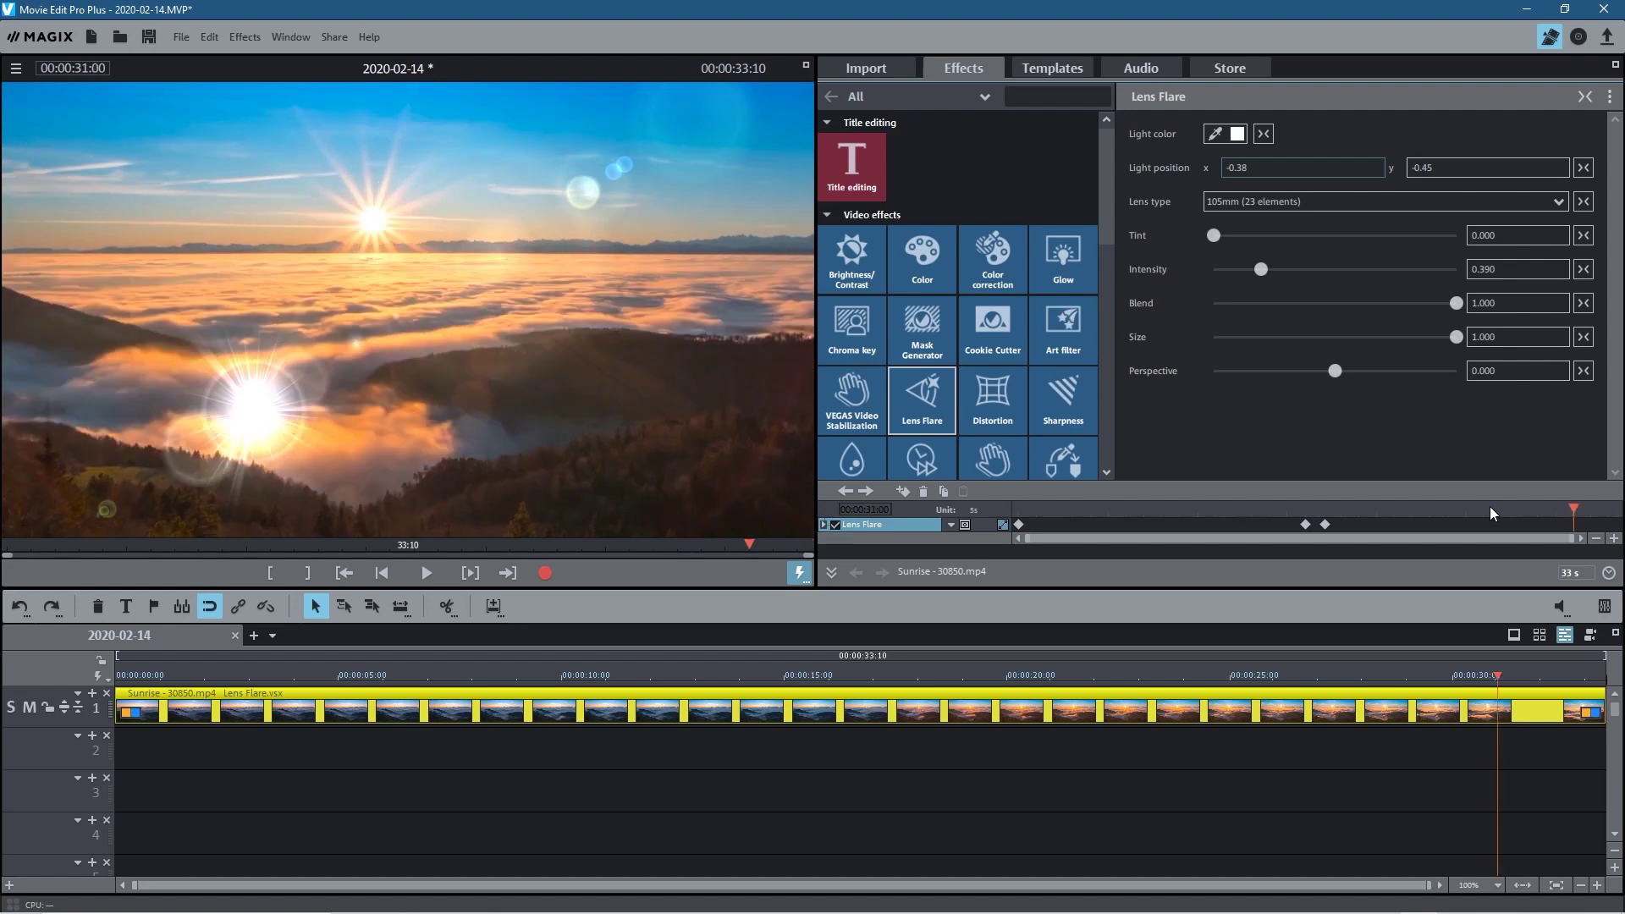
pyautogui.moveTo(1566, 508); pyautogui.dragTo(1329, 505)
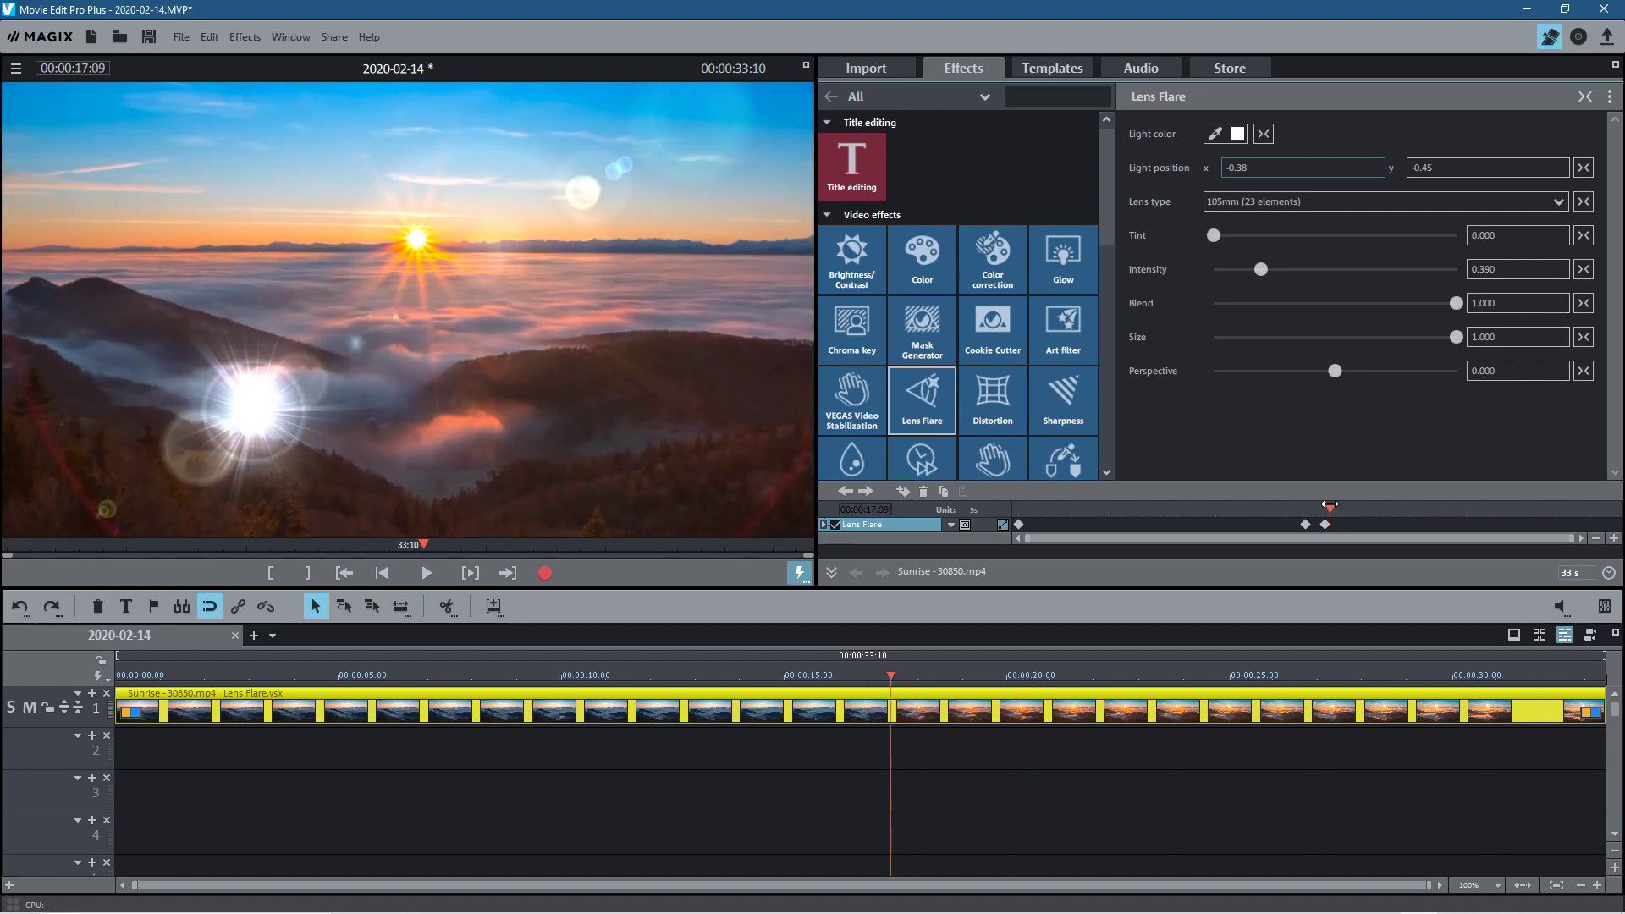
pyautogui.click(844, 491)
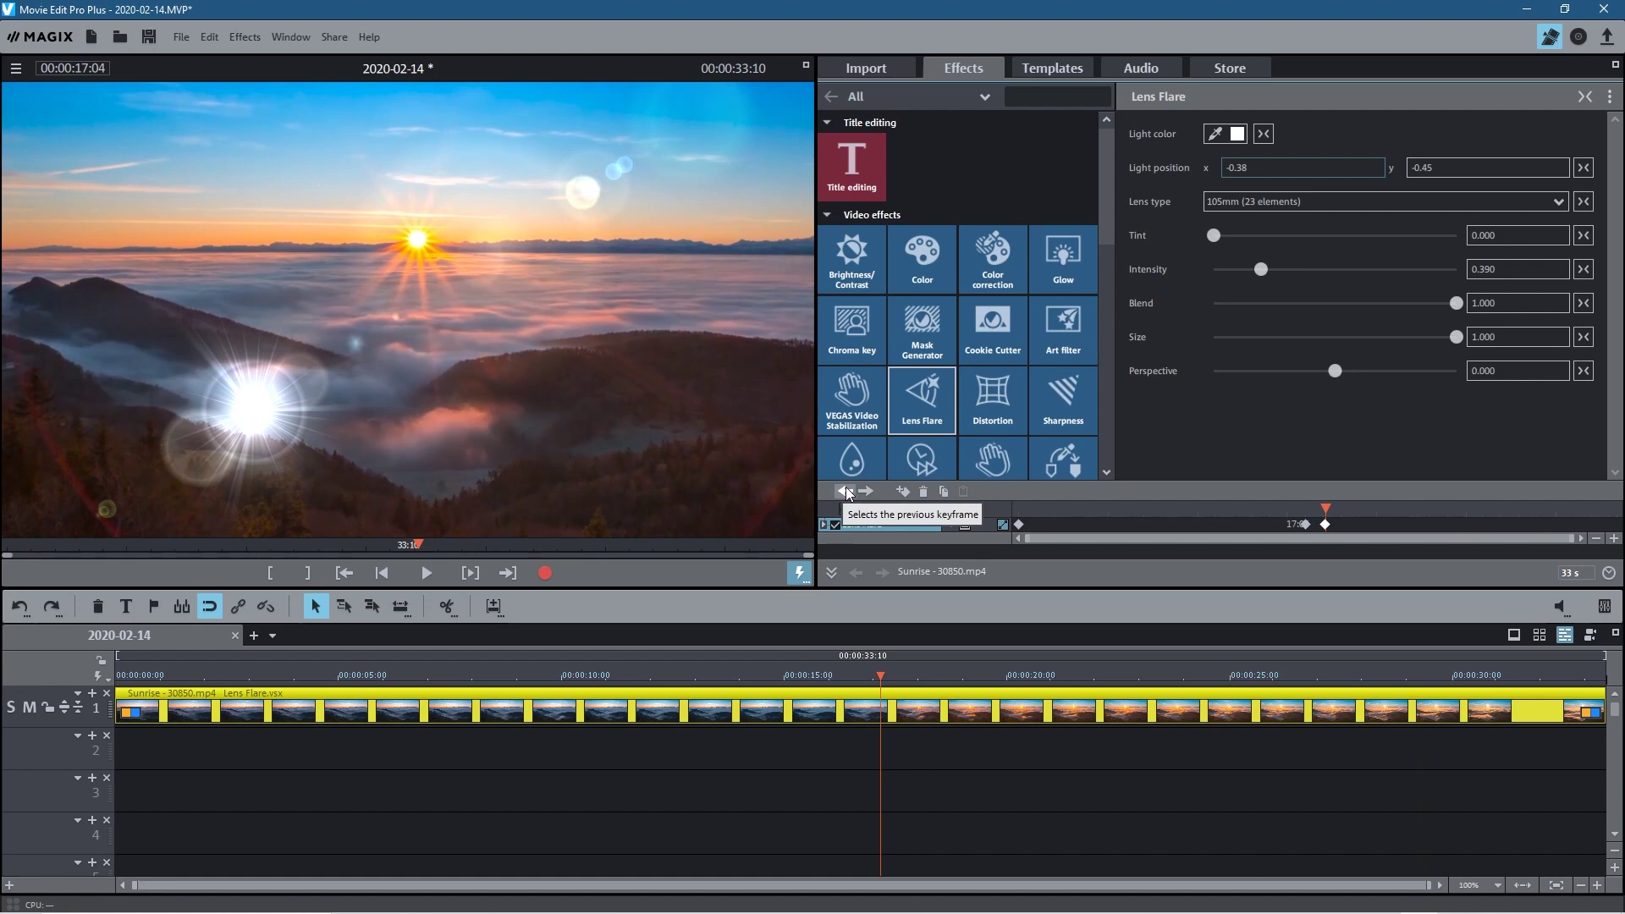
pyautogui.click(1244, 173)
pyautogui.write('0.59')
pyautogui.moveTo(1213, 74); pyautogui.dragTo(1221, 88)
# Preview the animated flare, stepping between the 17:04 keyframe and the final keyframe
pyautogui.moveTo(1320, 509); pyautogui.dragTo(1618, 529)
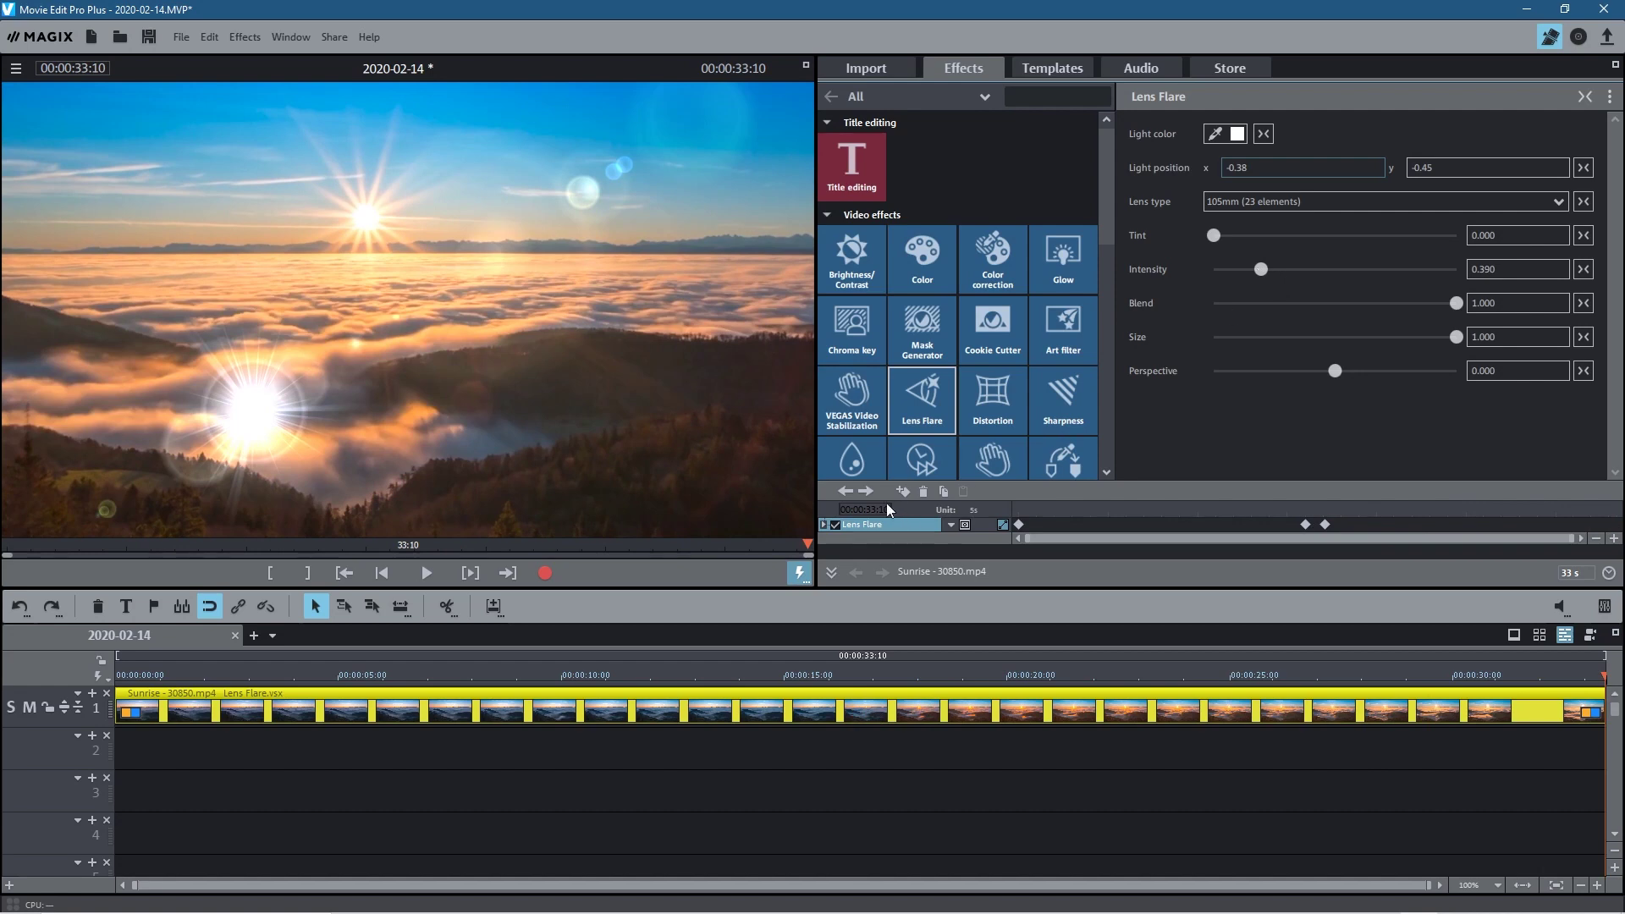
pyautogui.click(846, 490)
pyautogui.click(864, 491)
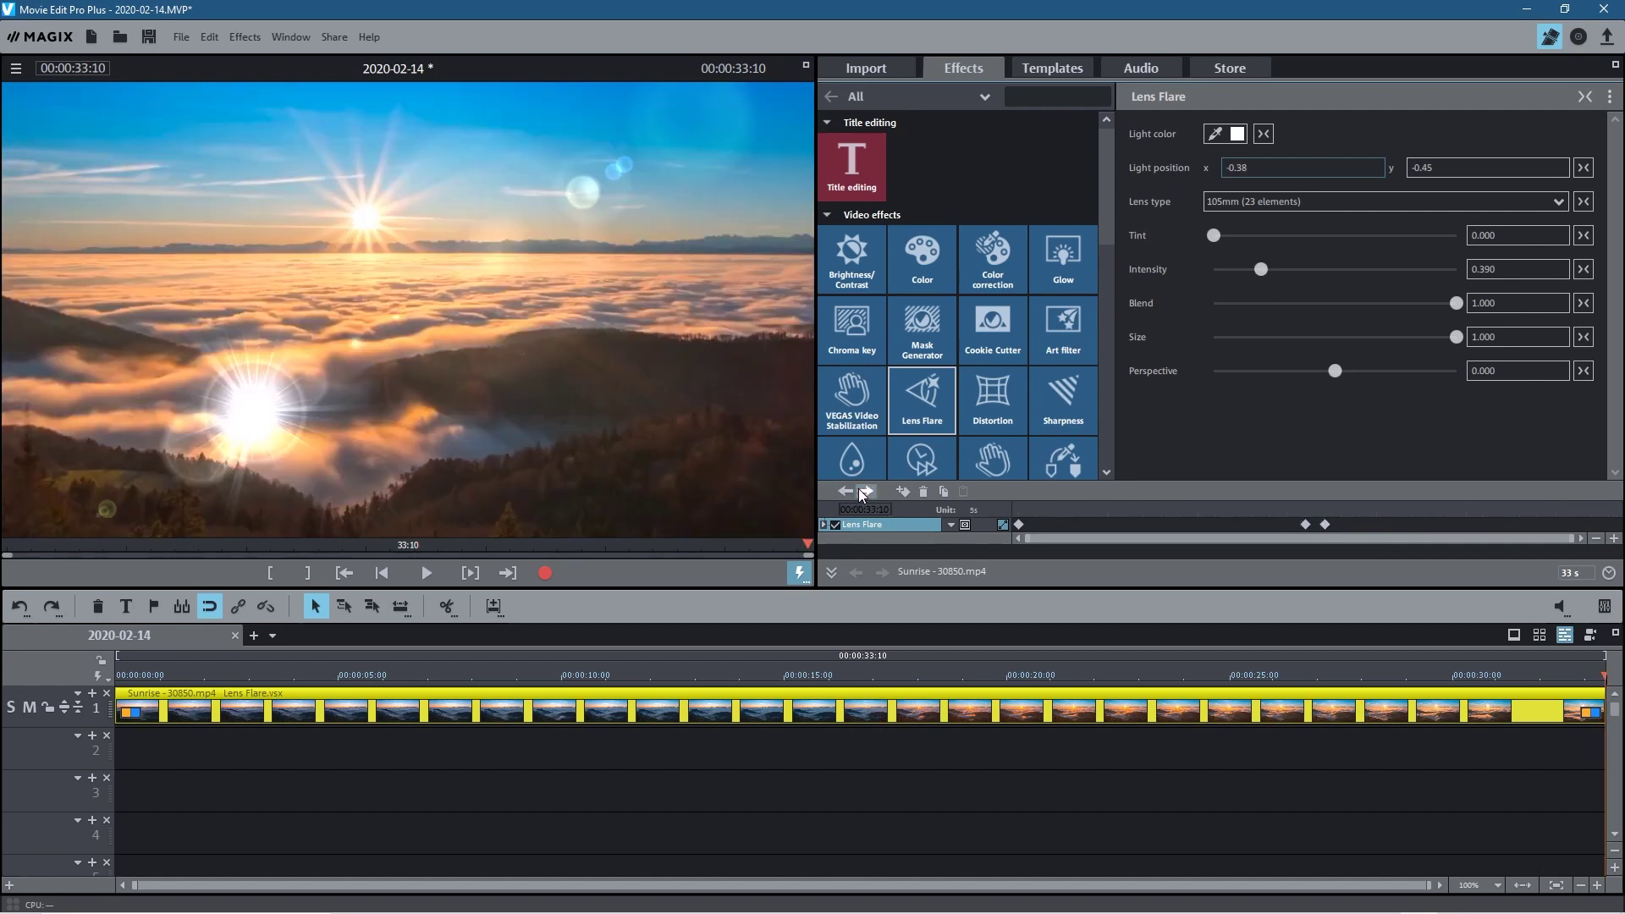
pyautogui.click(845, 491)
pyautogui.click(865, 491)
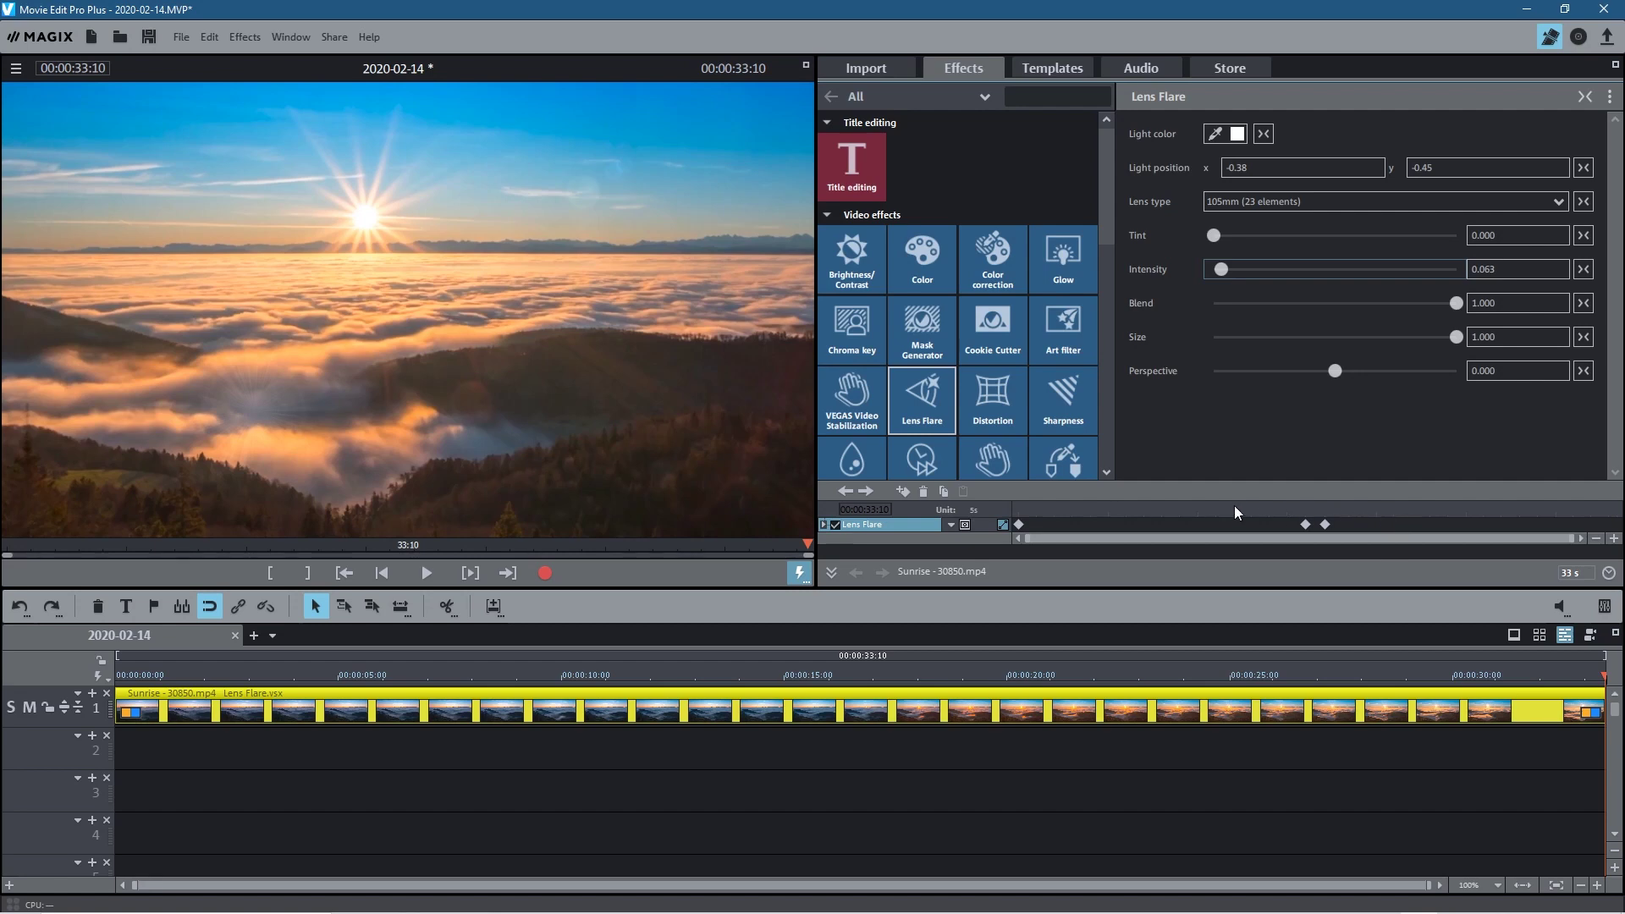
# Bring Intensity to 0.000 at the final 33:10 keyframe and scrub the clip to check the fade-out
pyautogui.moveTo(1166, 506); pyautogui.dragTo(1614, 591)
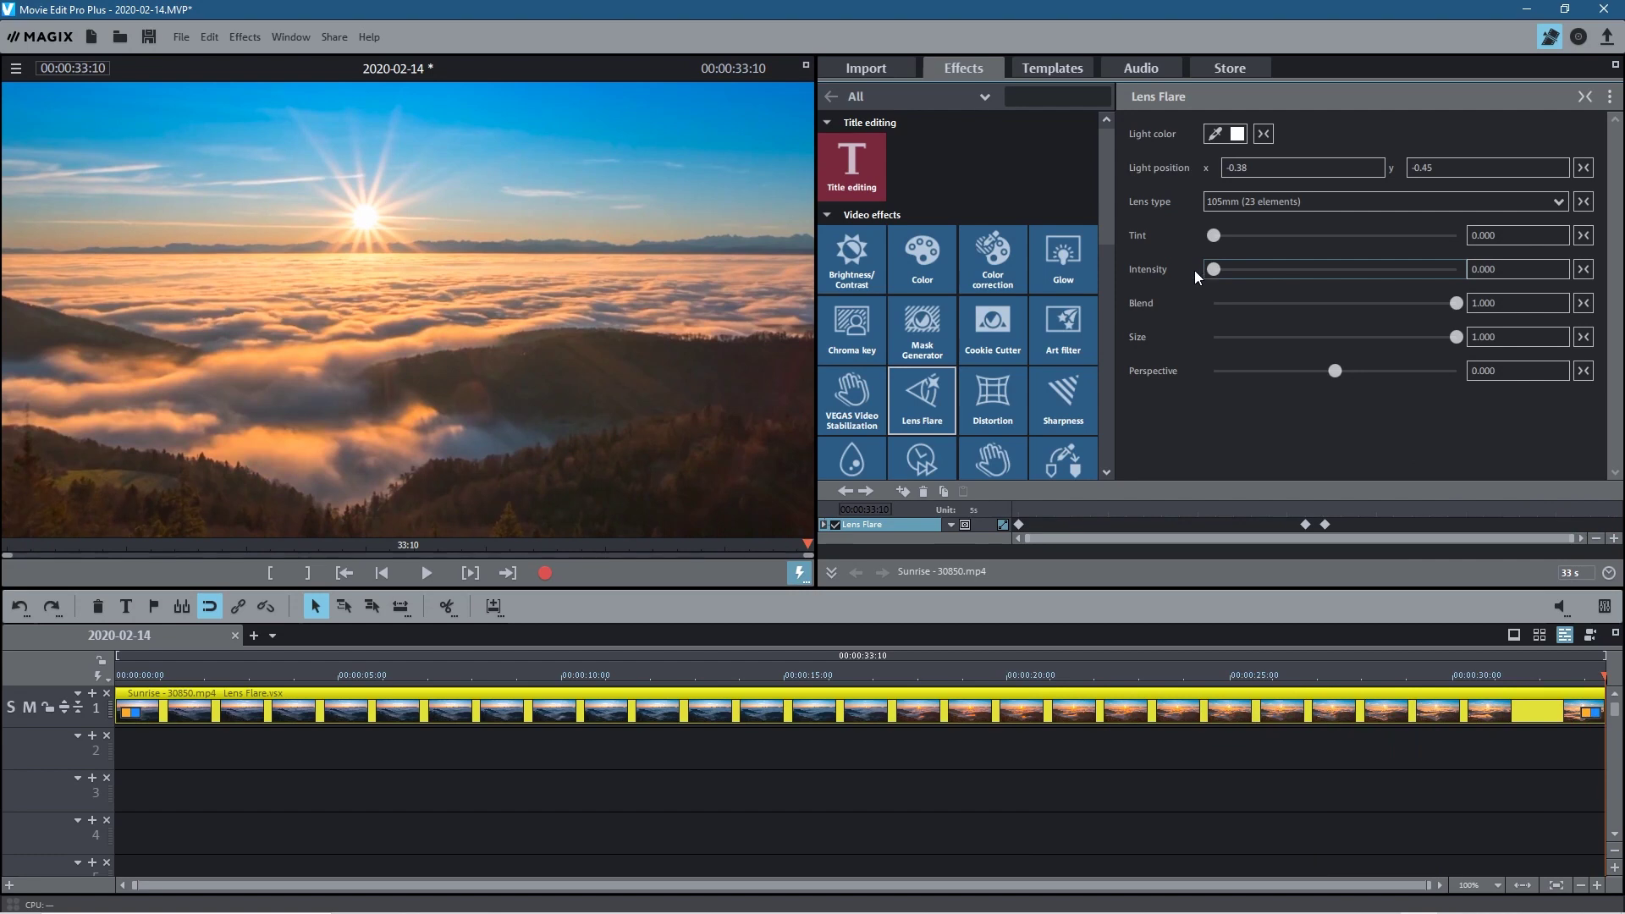
pyautogui.moveTo(1253, 506); pyautogui.dragTo(1023, 606)
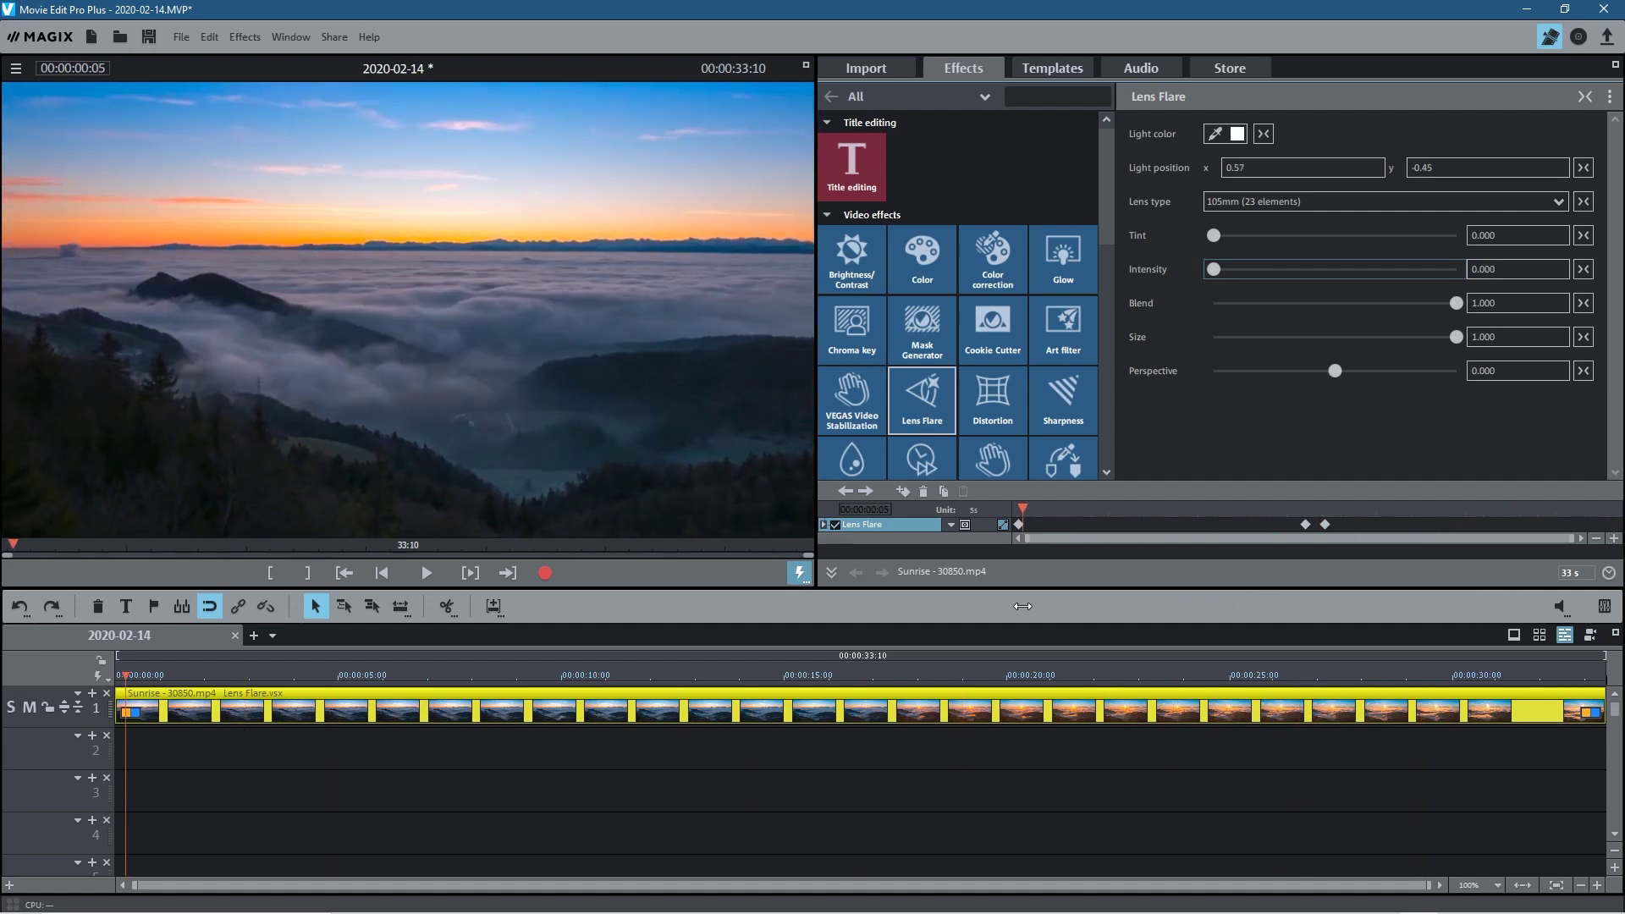
# Switch the lens flare to Sunburst (8 elements) and preview it along the clip
pyautogui.click(1244, 205)
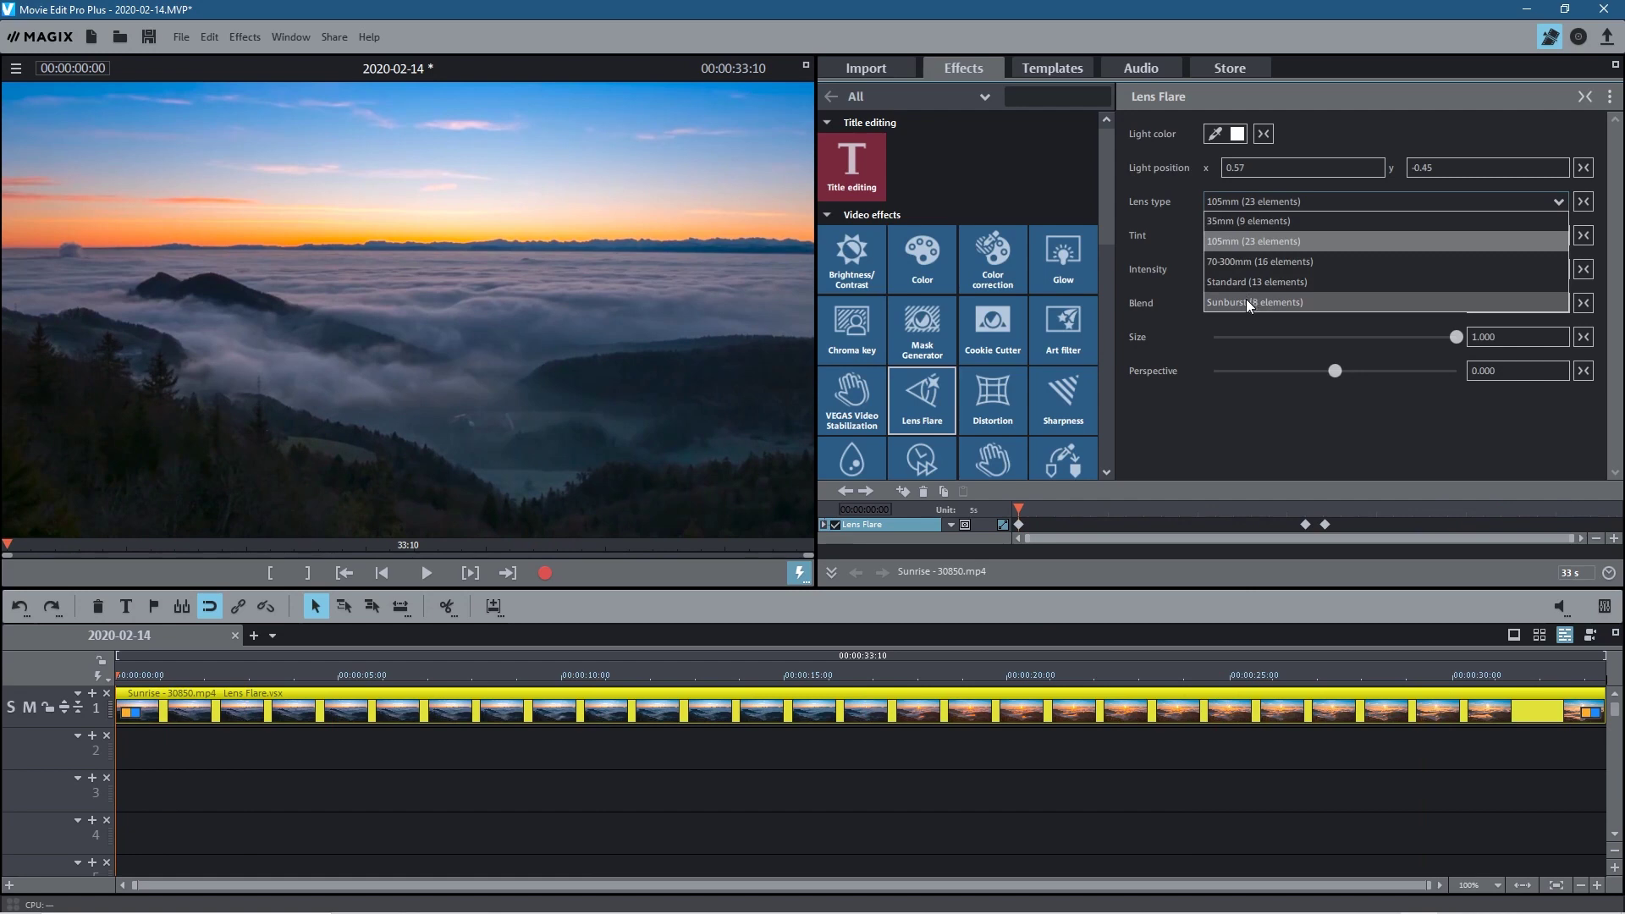
pyautogui.click(1246, 302)
pyautogui.moveTo(1021, 518); pyautogui.dragTo(1345, 565)
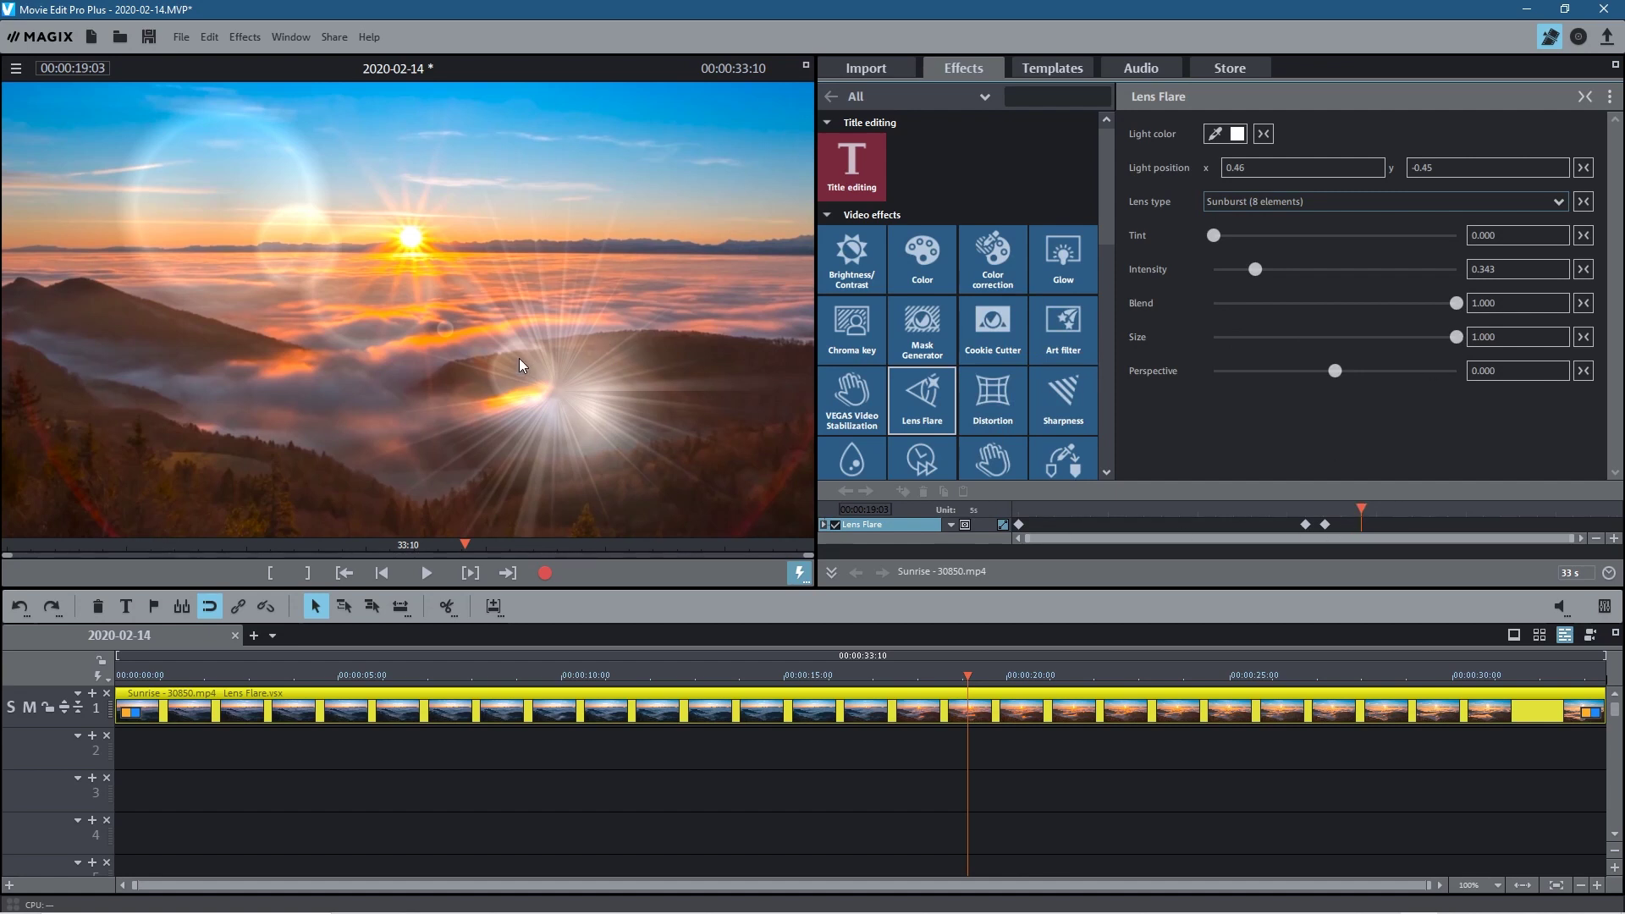
# Compare the 70-300mm and Standard (13 elements) types, keeping 70-300mm (16 elements)
pyautogui.click(1266, 200)
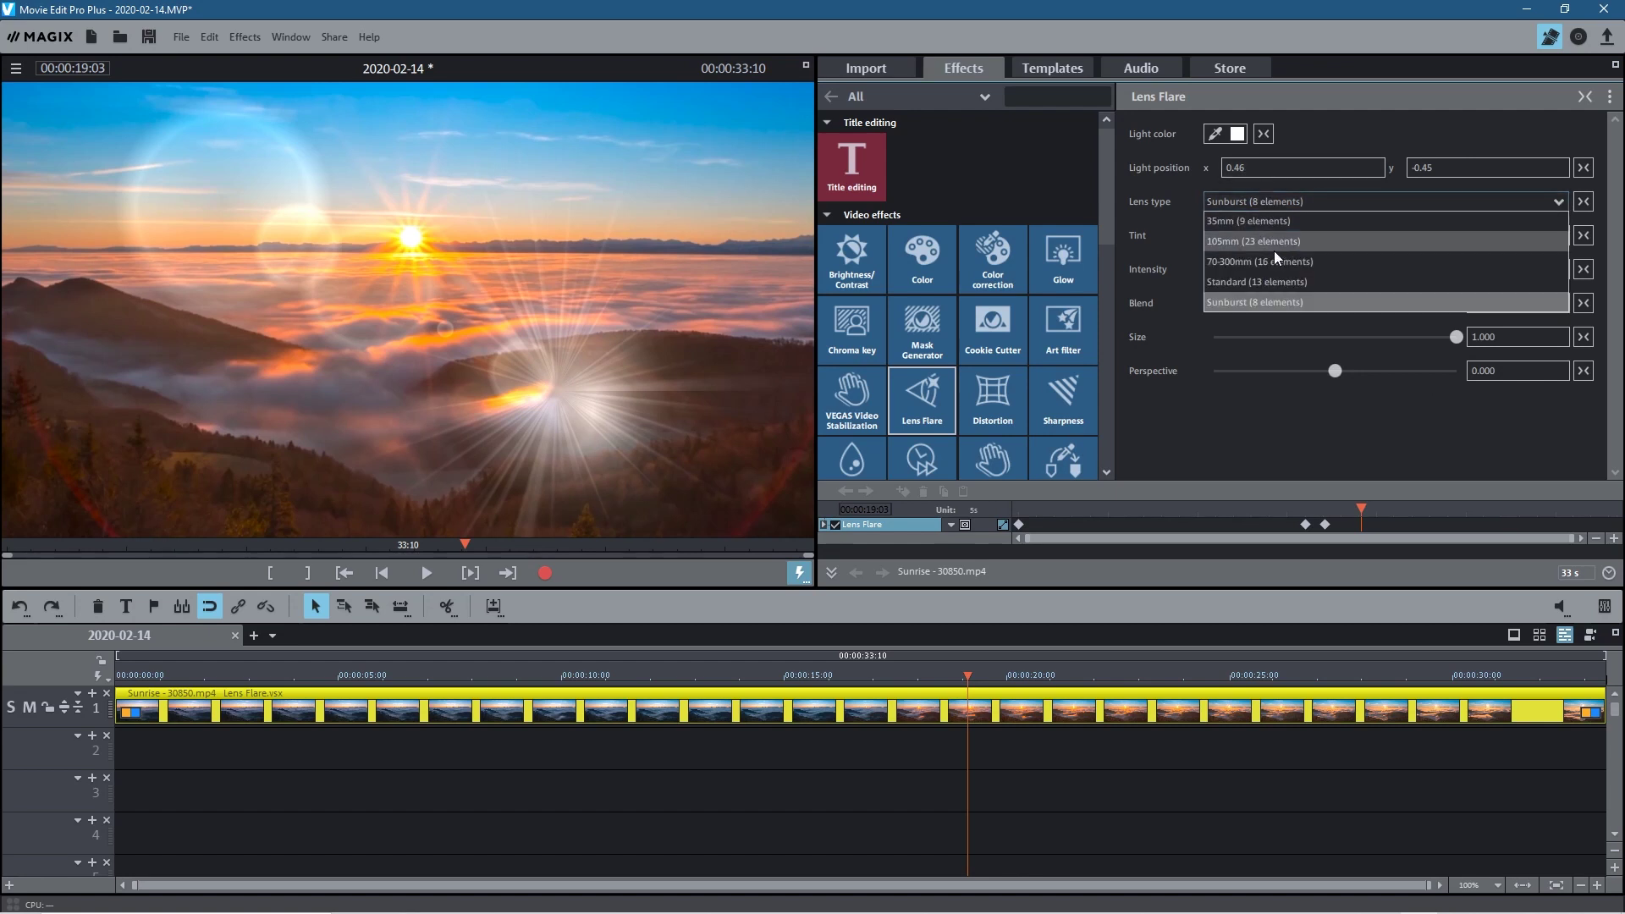
pyautogui.click(1276, 262)
pyautogui.click(1278, 203)
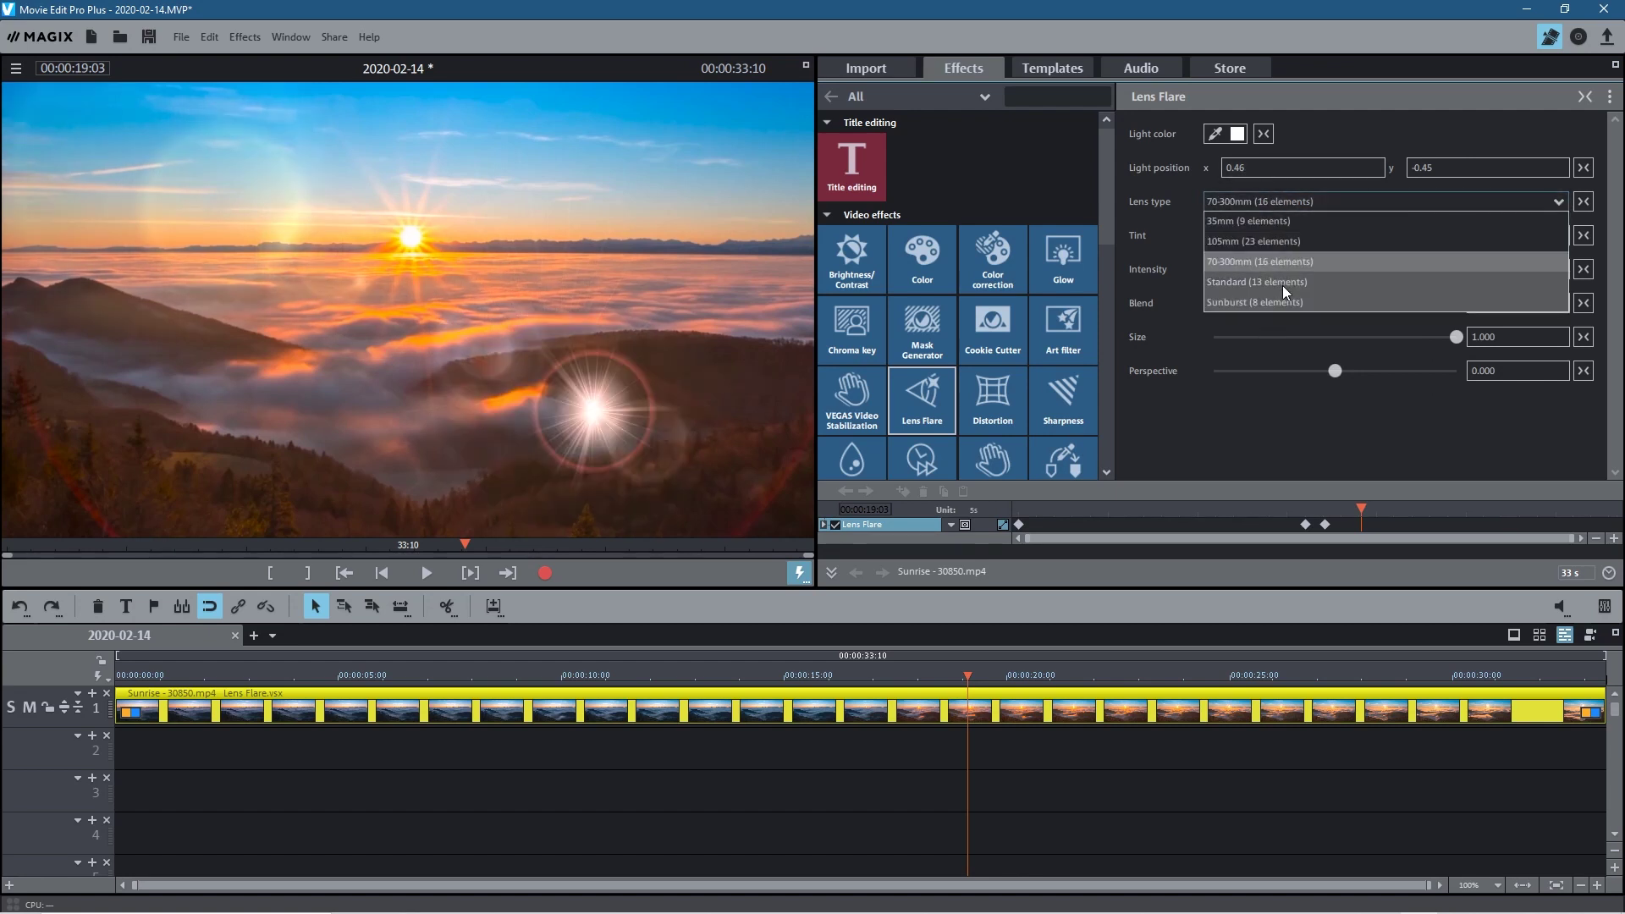
pyautogui.click(1282, 282)
pyautogui.click(1257, 205)
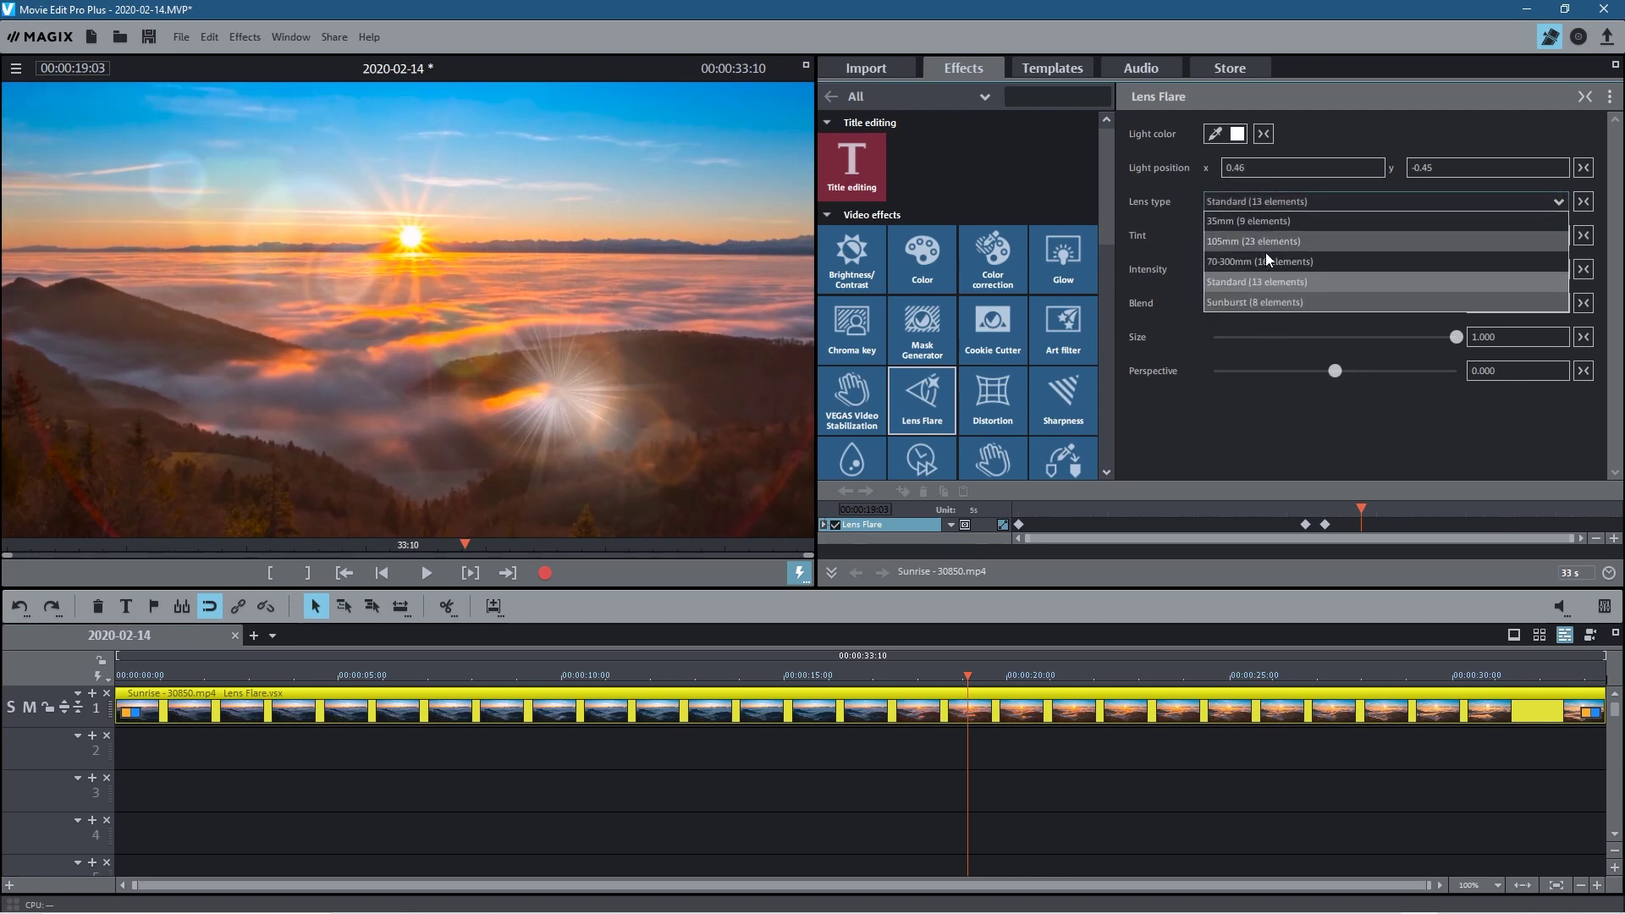
pyautogui.click(1267, 261)
pyautogui.moveTo(1363, 511); pyautogui.dragTo(1587, 534)
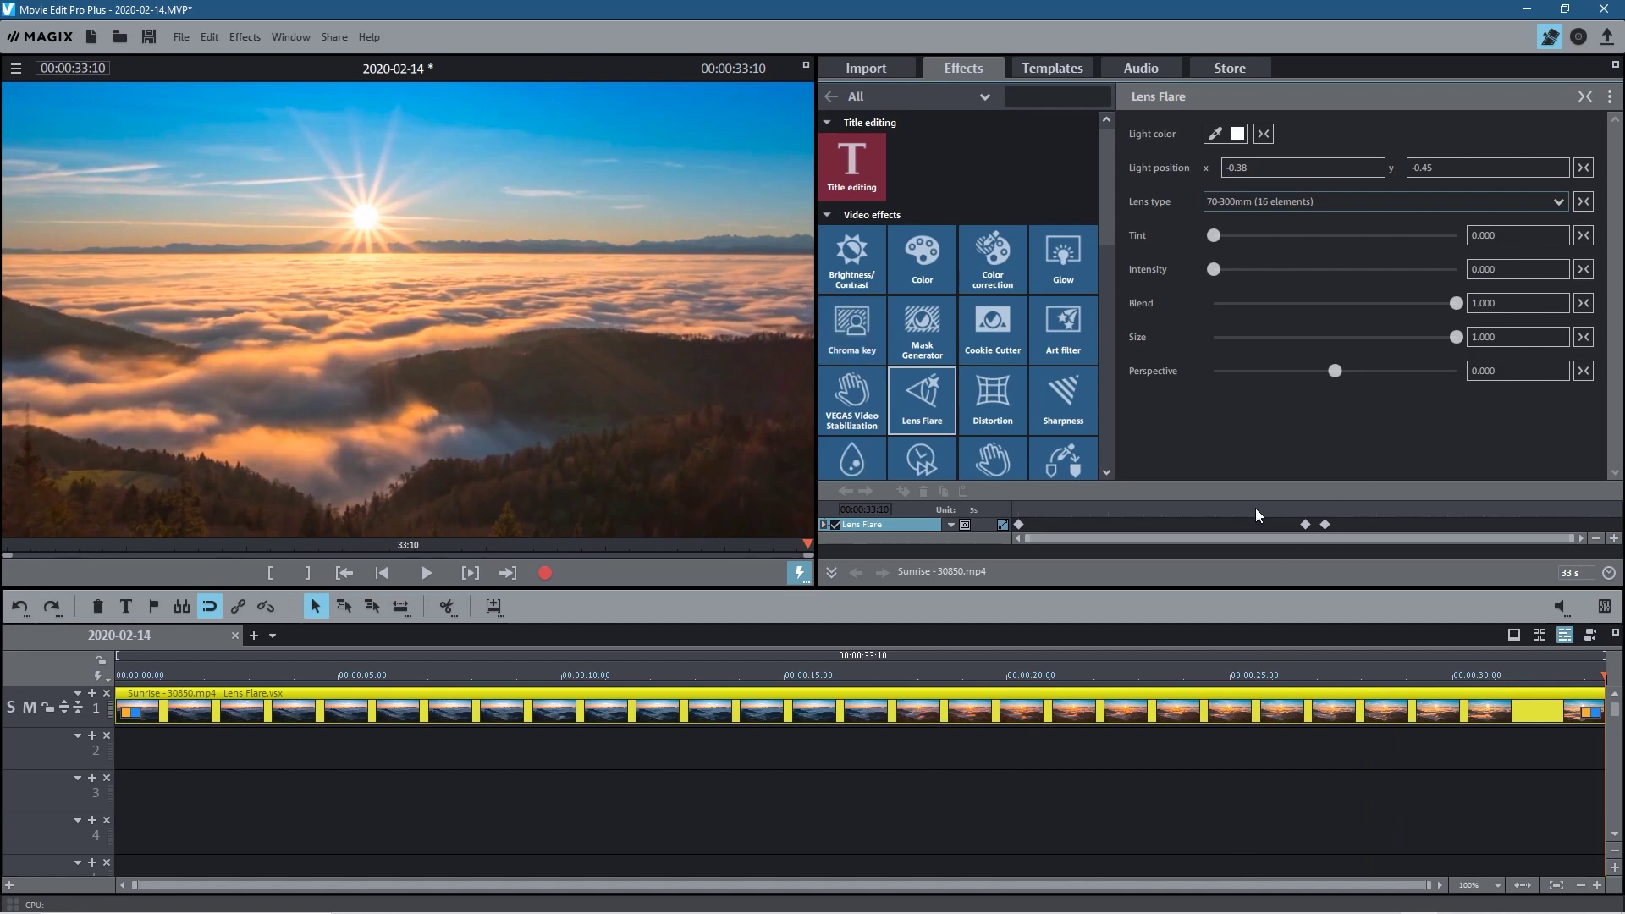
# Move the playhead to the clip end, save the project and minimise the editor
pyautogui.moveTo(1279, 515); pyautogui.dragTo(1616, 504)
pyautogui.click(154, 38)
pyautogui.click(1528, 9)
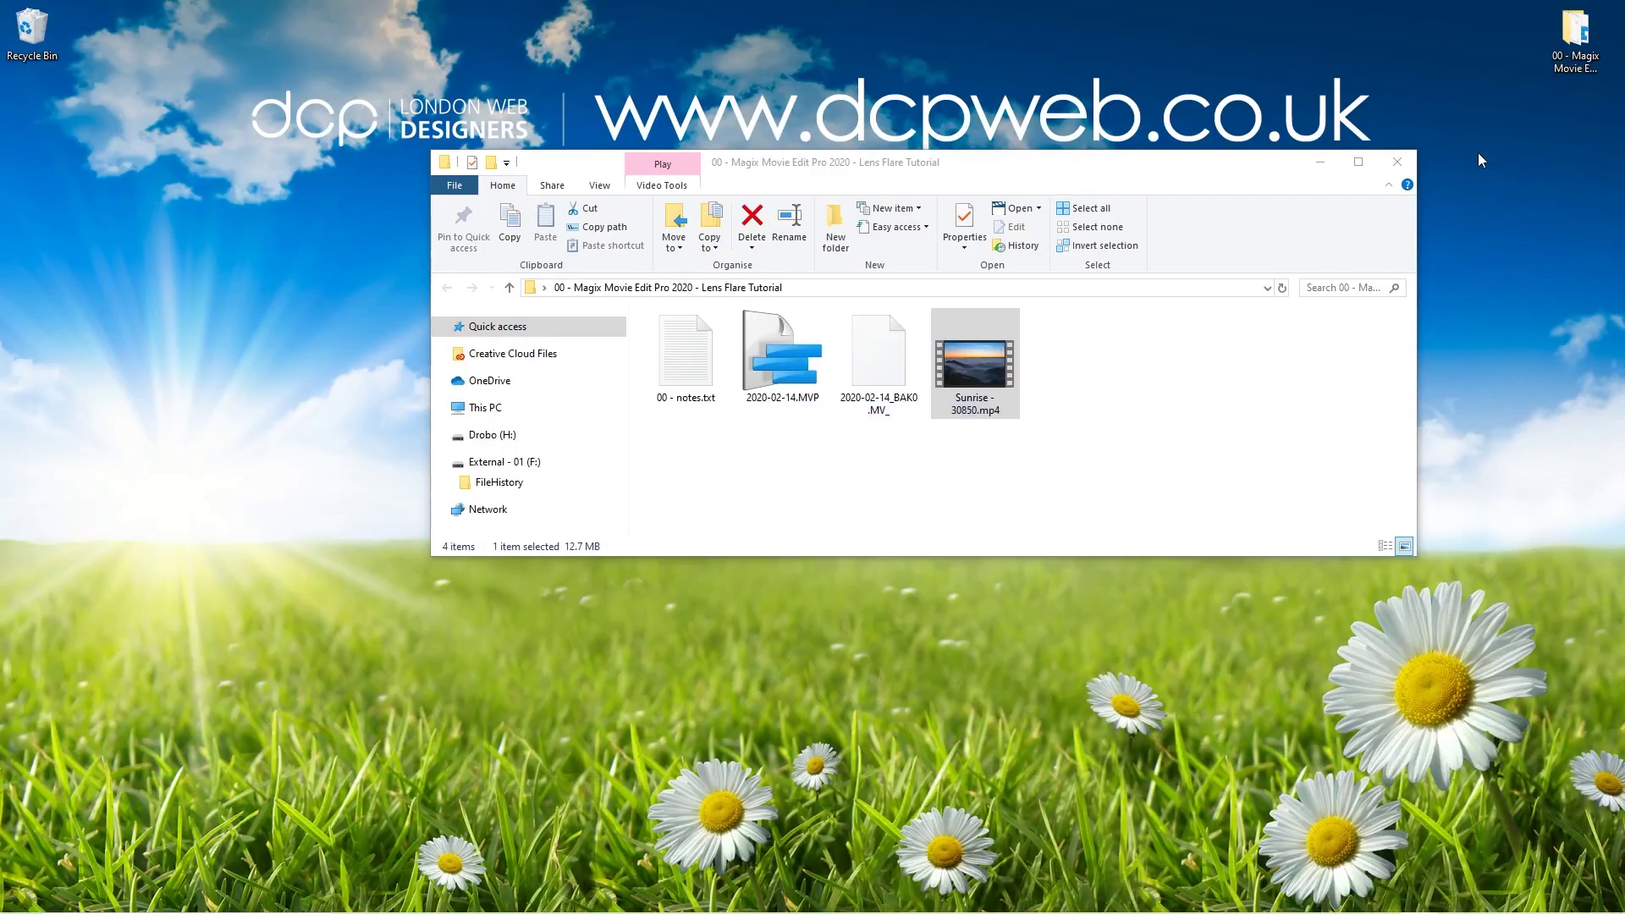
# Close the Lens Flare Tutorial Explorer window and select its folder icon on the desktop
pyautogui.click(1415, 154)
pyautogui.click(1582, 42)
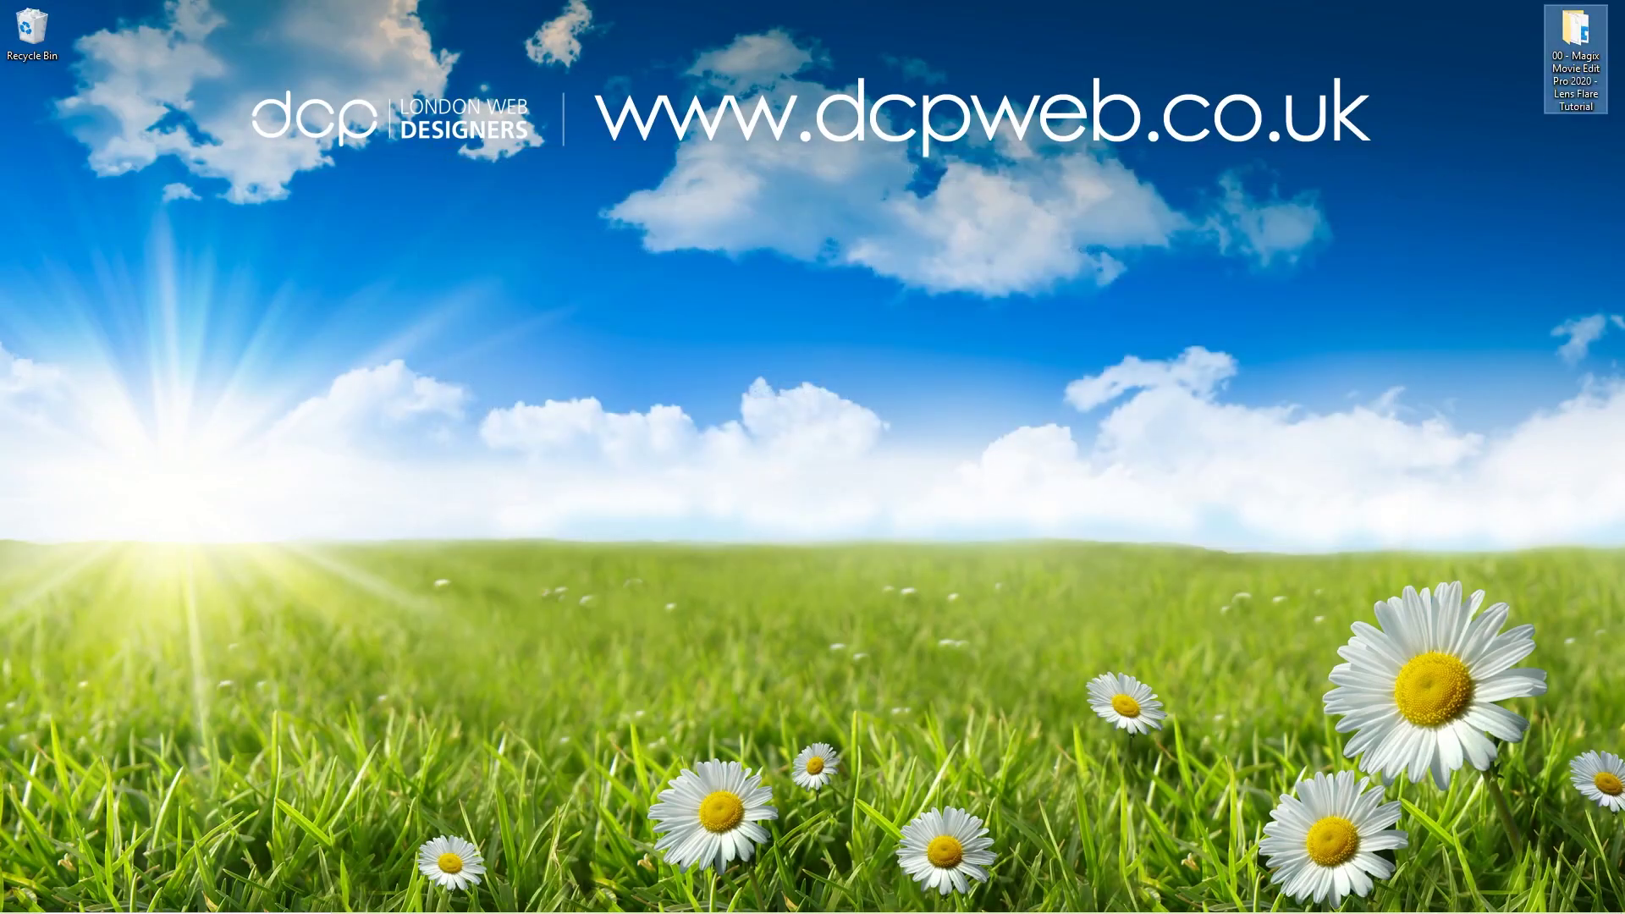